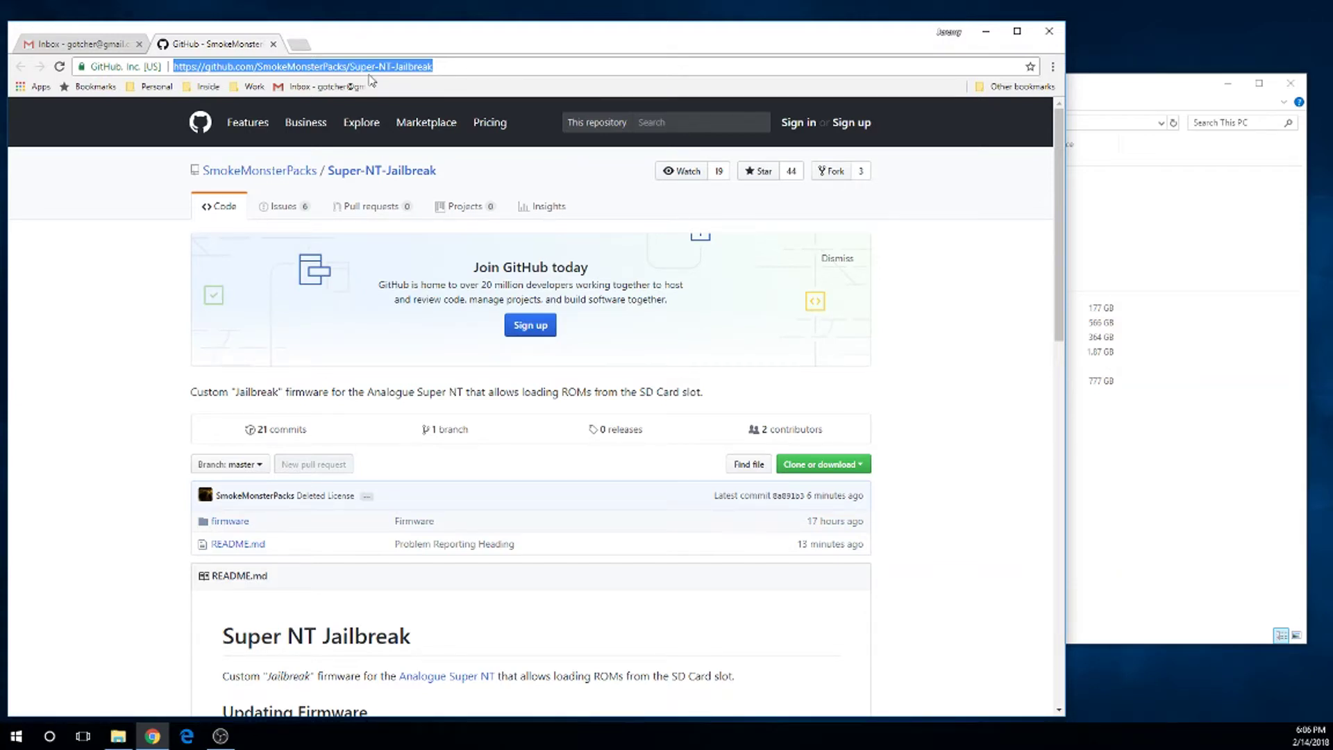
Download snt_firmware_verJB6.4.bin from the firmware folder of the Super-NT-Jailbreak repository and save it to the Desktop
click(442, 66)
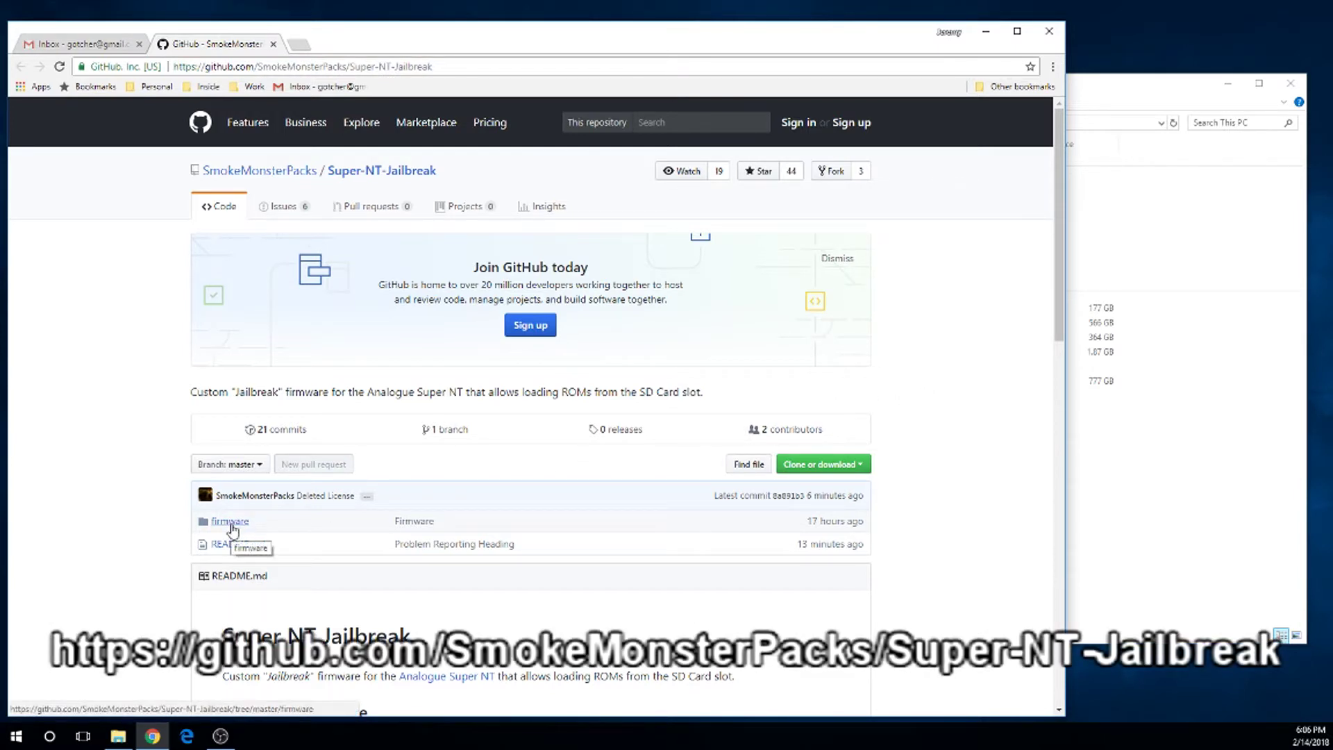
click(231, 522)
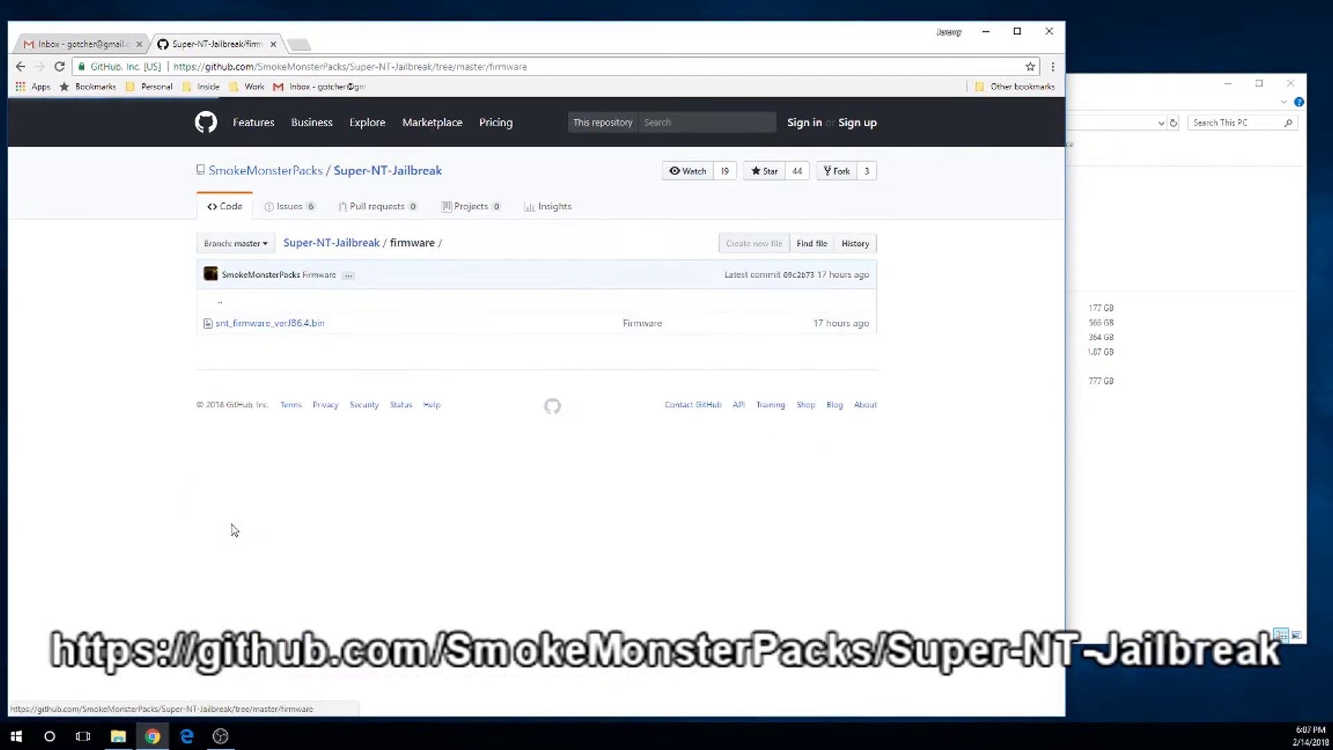
right_click(296, 327)
click(269, 324)
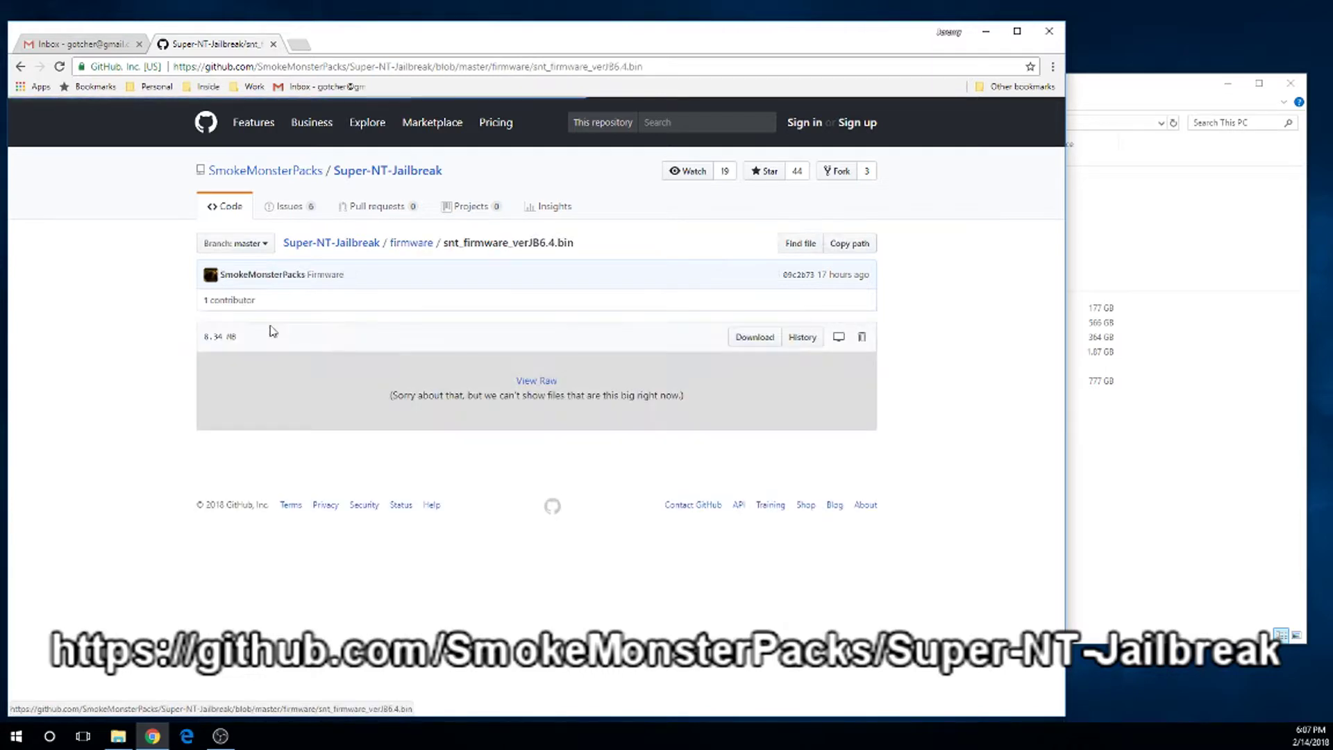
click(747, 343)
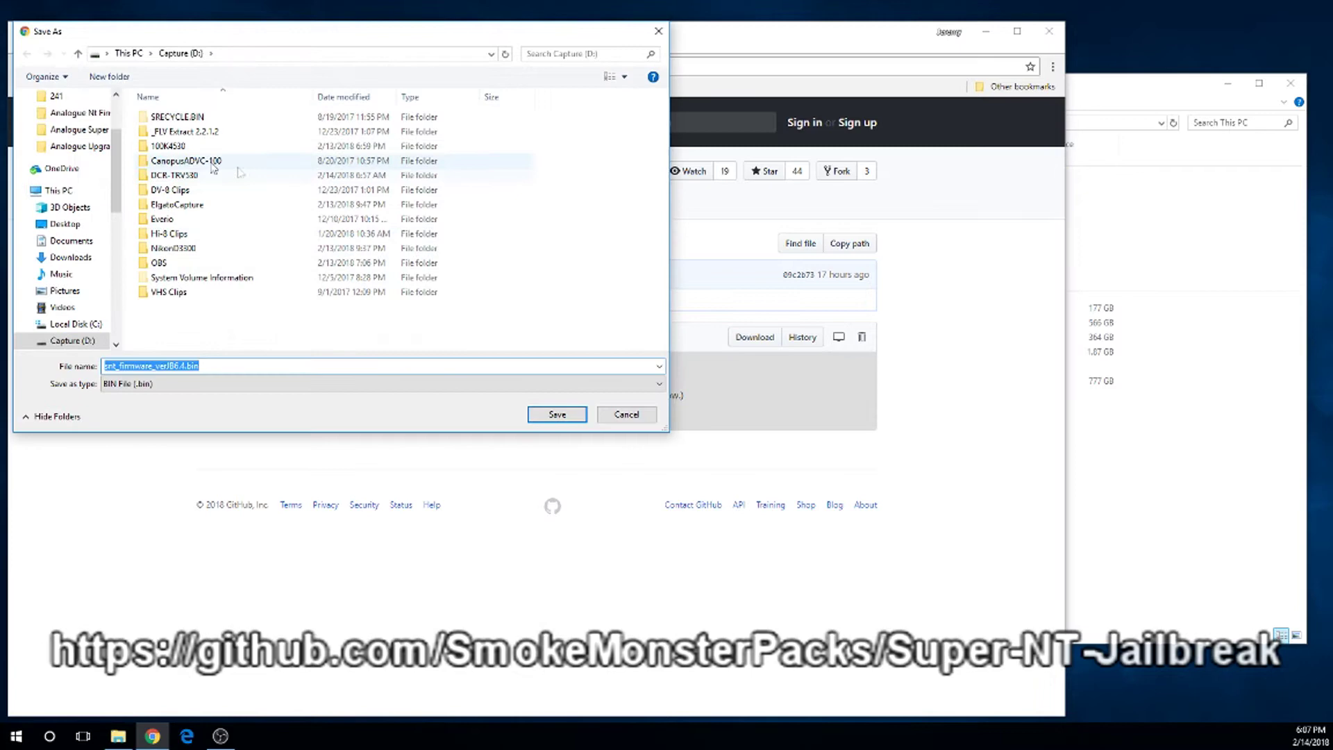
click(99, 225)
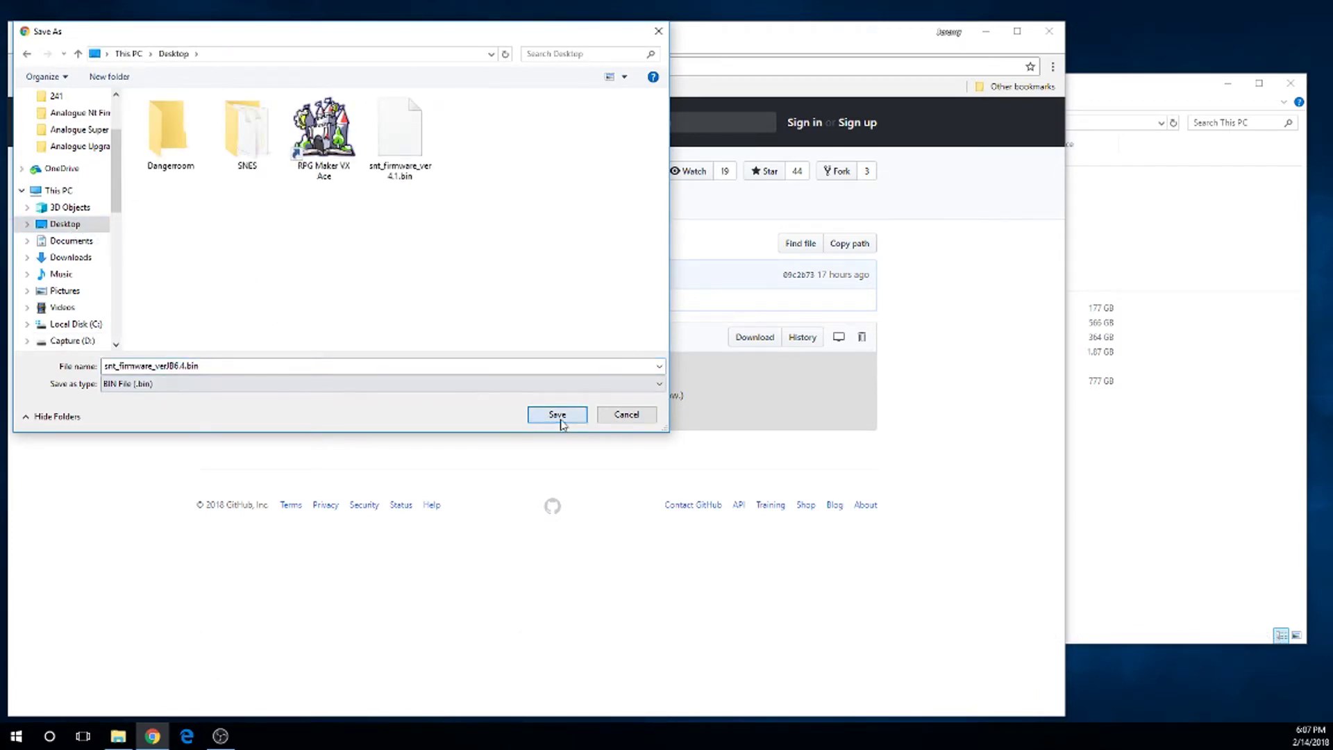
click(556, 415)
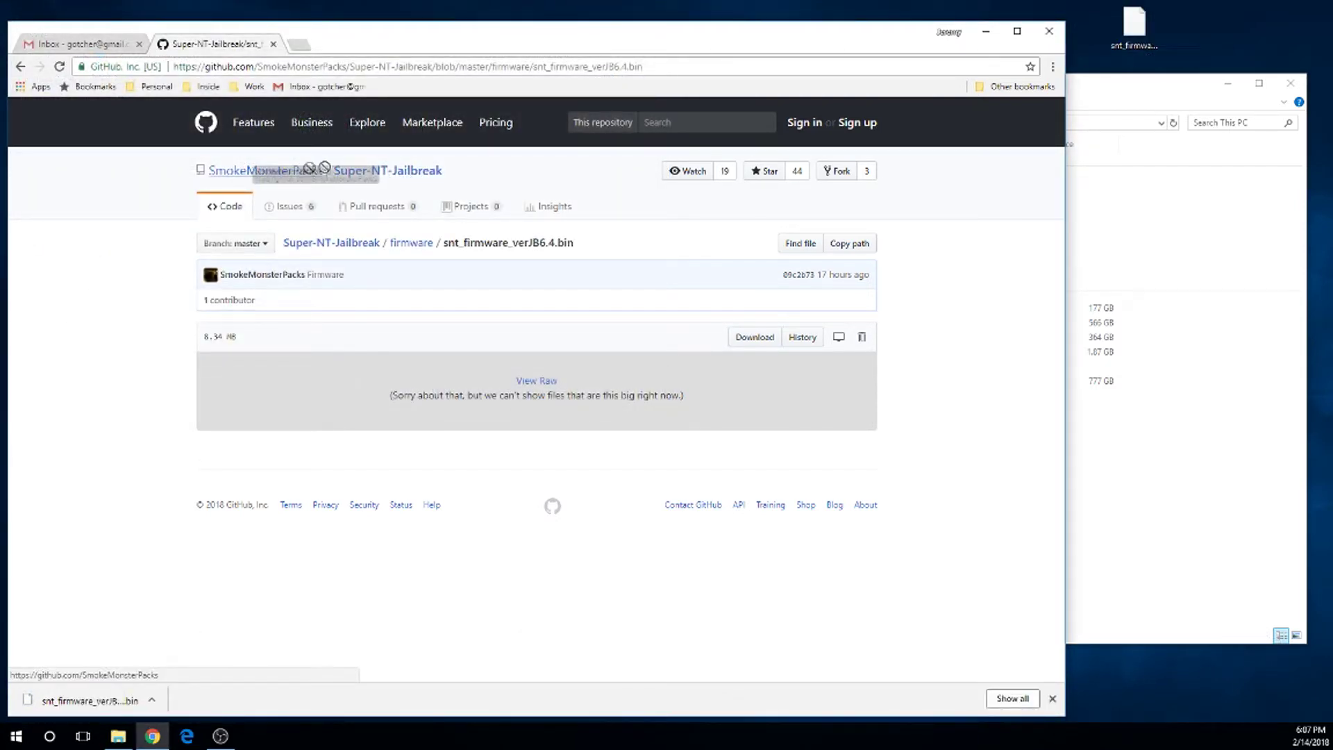
Return to the repository's main page and read the README instructions on updating the firmware and organizing ROMs
click(384, 173)
scroll(384, 204, down, 3)
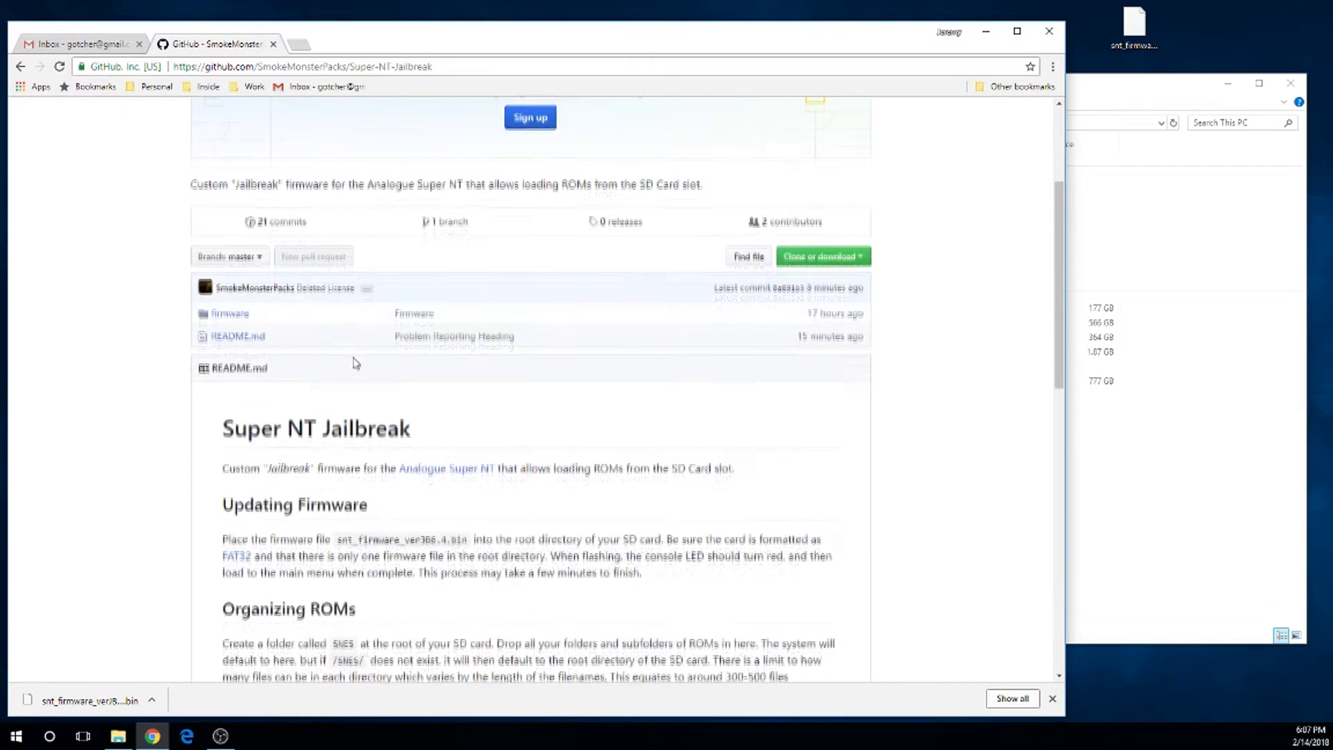
scroll(291, 351, down, 3)
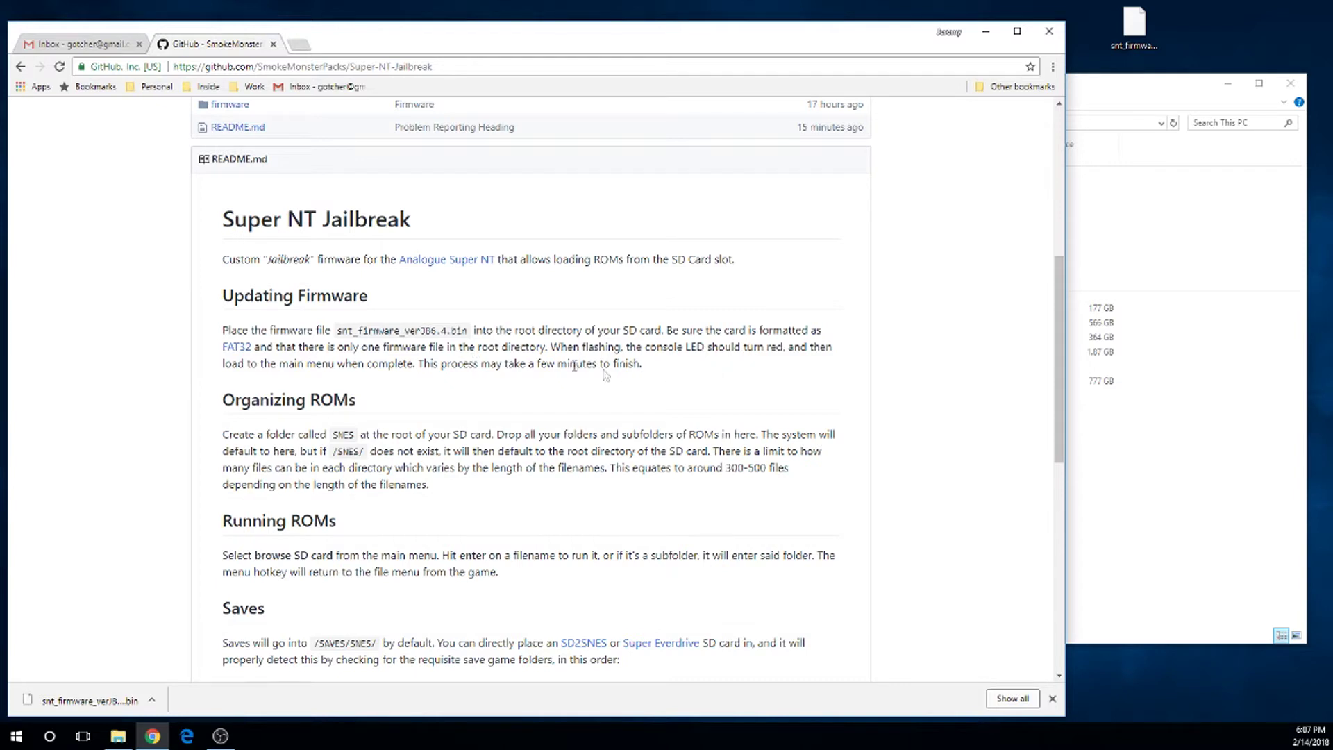
Format the removable disk F: in File Explorer and copy the downloaded firmware file from the desktop to its root
click(118, 736)
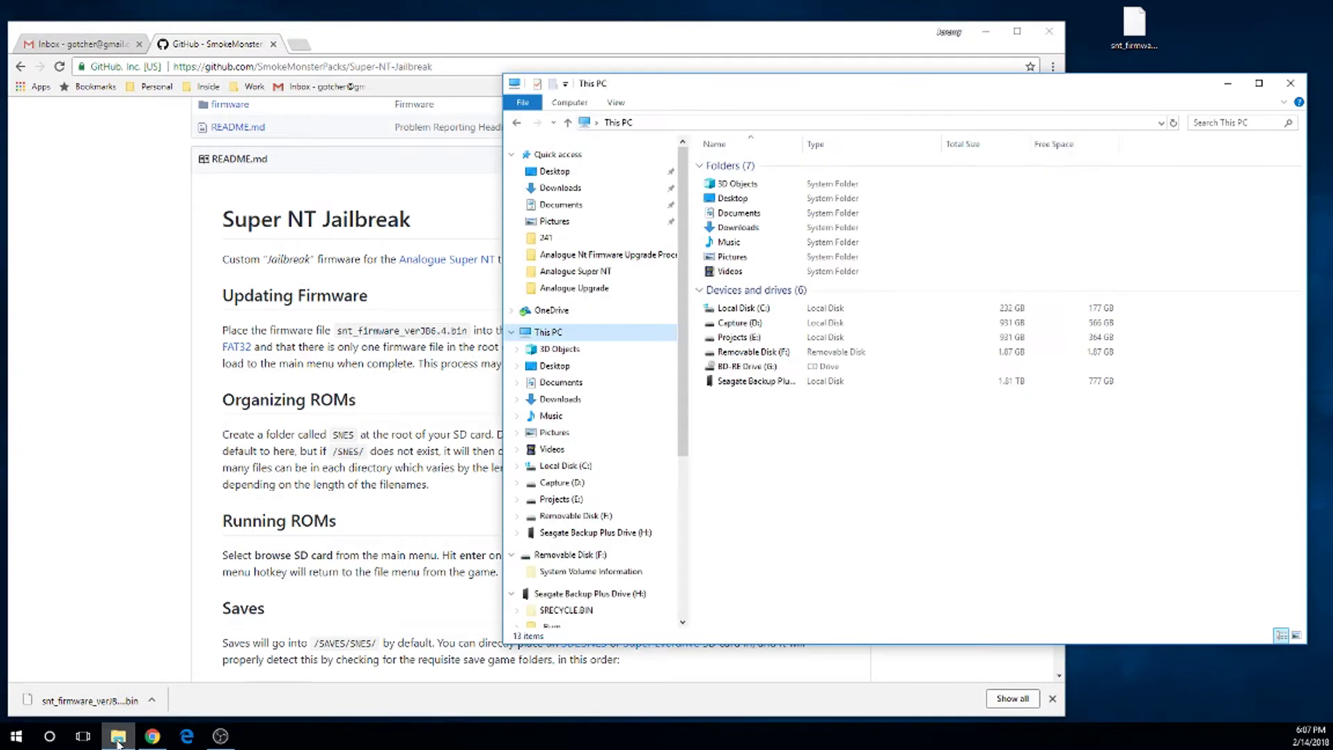
right_click(731, 354)
click(770, 547)
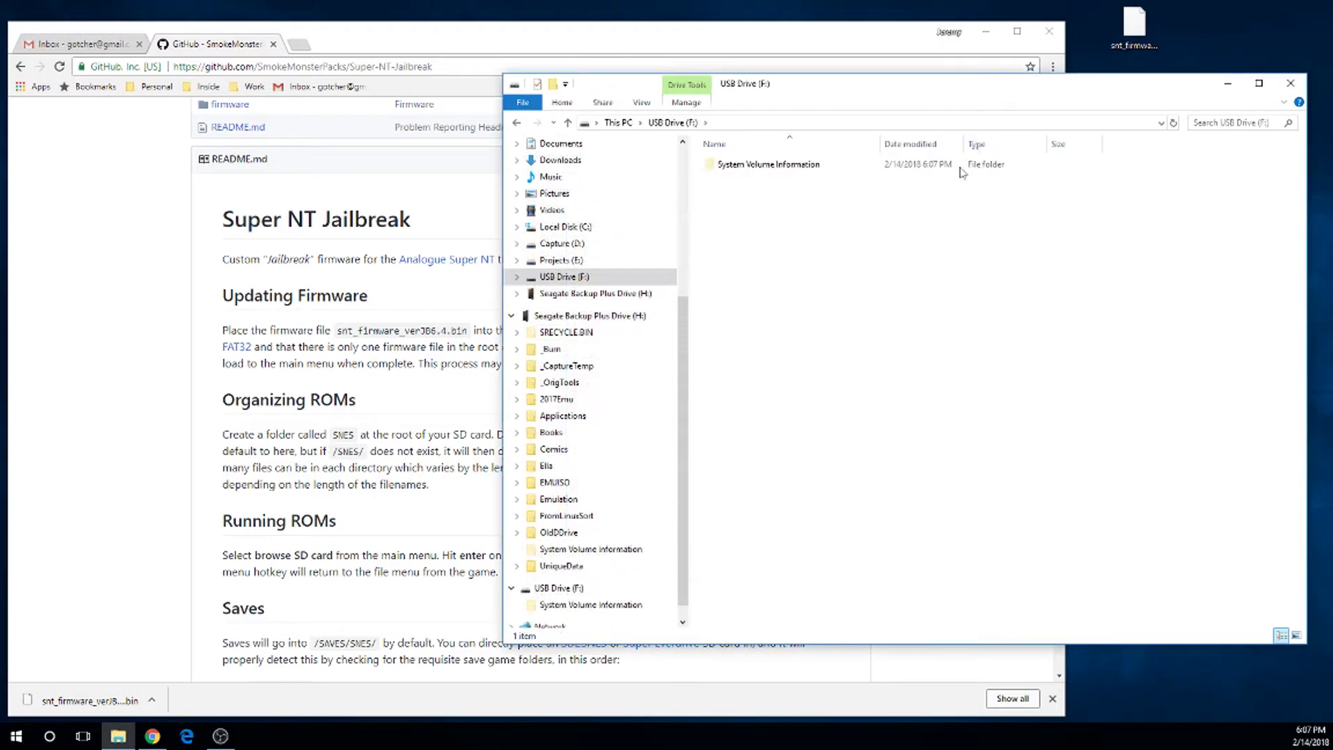
drag(1145, 39, 755, 240)
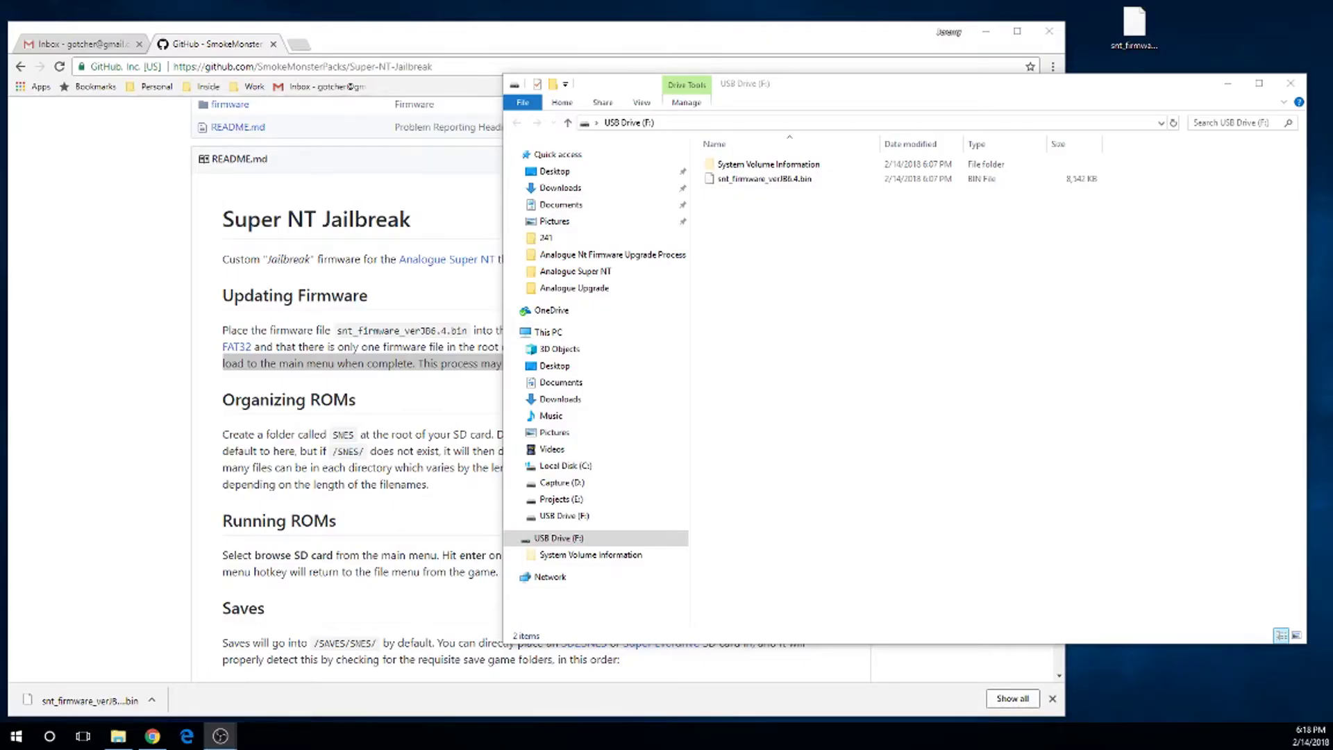
Delete snt_firmware_verJB6.4.bin from the root of USB Drive (F:)
click(923, 285)
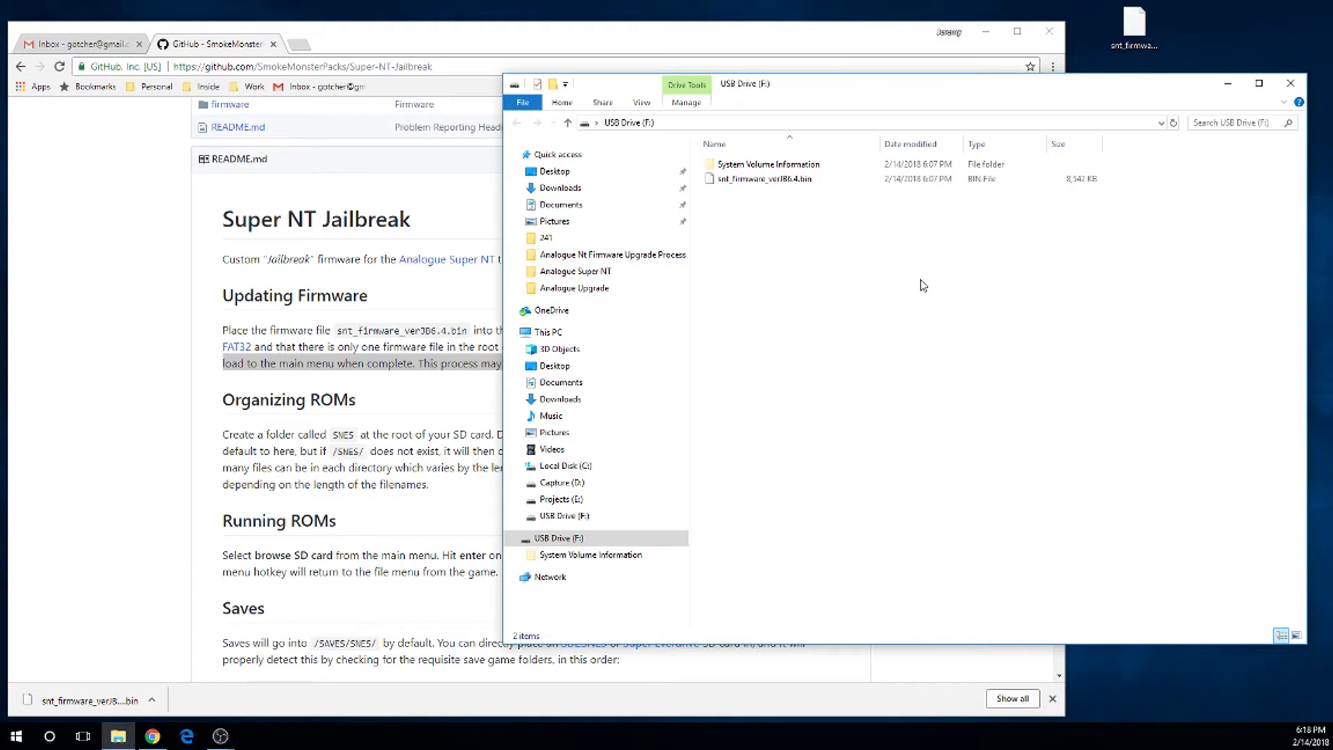
click(798, 181)
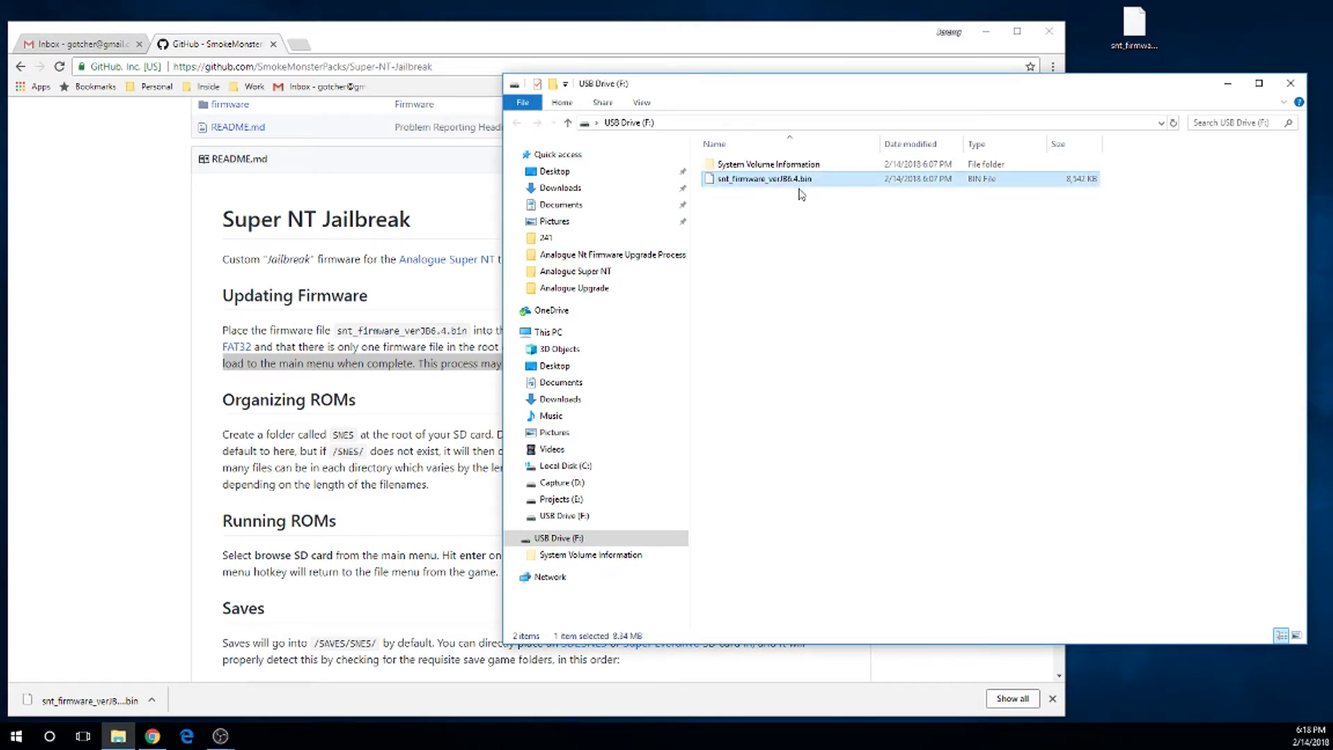
key(Delete)
key(Return)
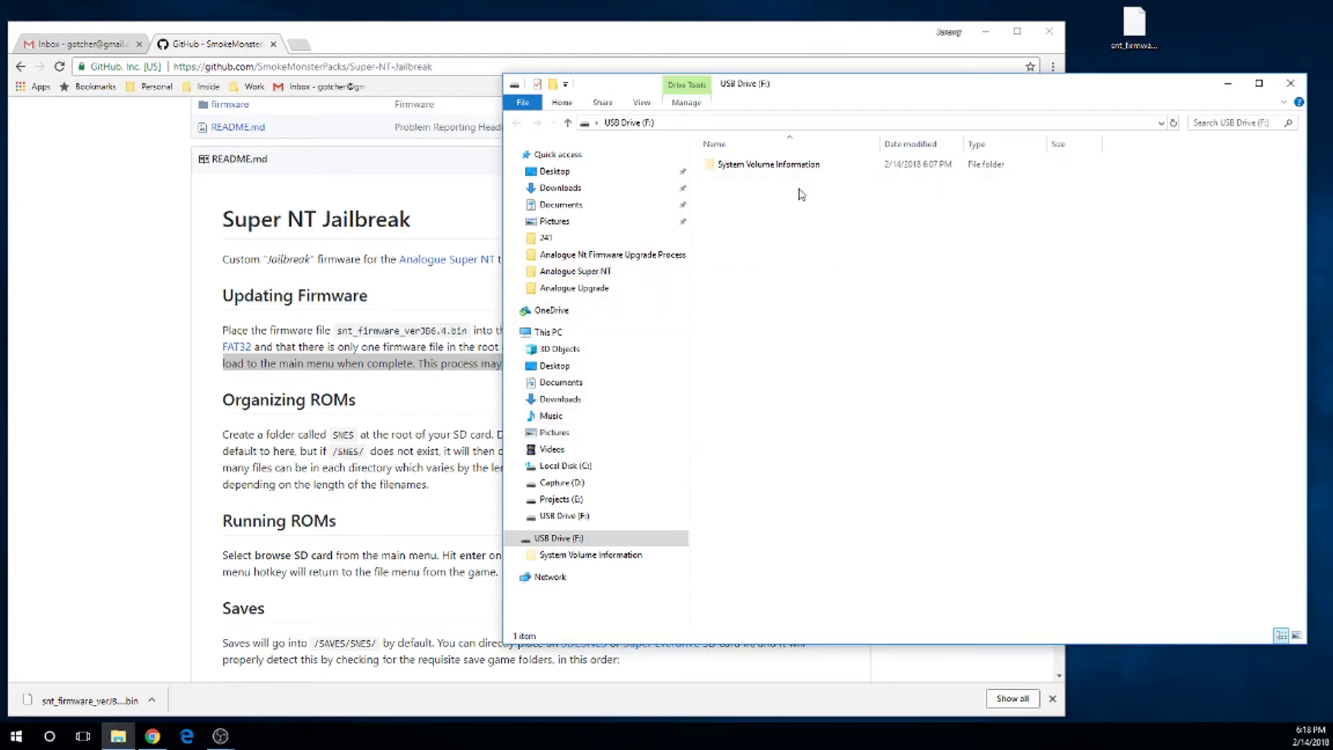
Check the README's Organizing ROMs section and copy the SNES folder from the desktop to the root of USB Drive (F:)
drag(340, 468, 342, 482)
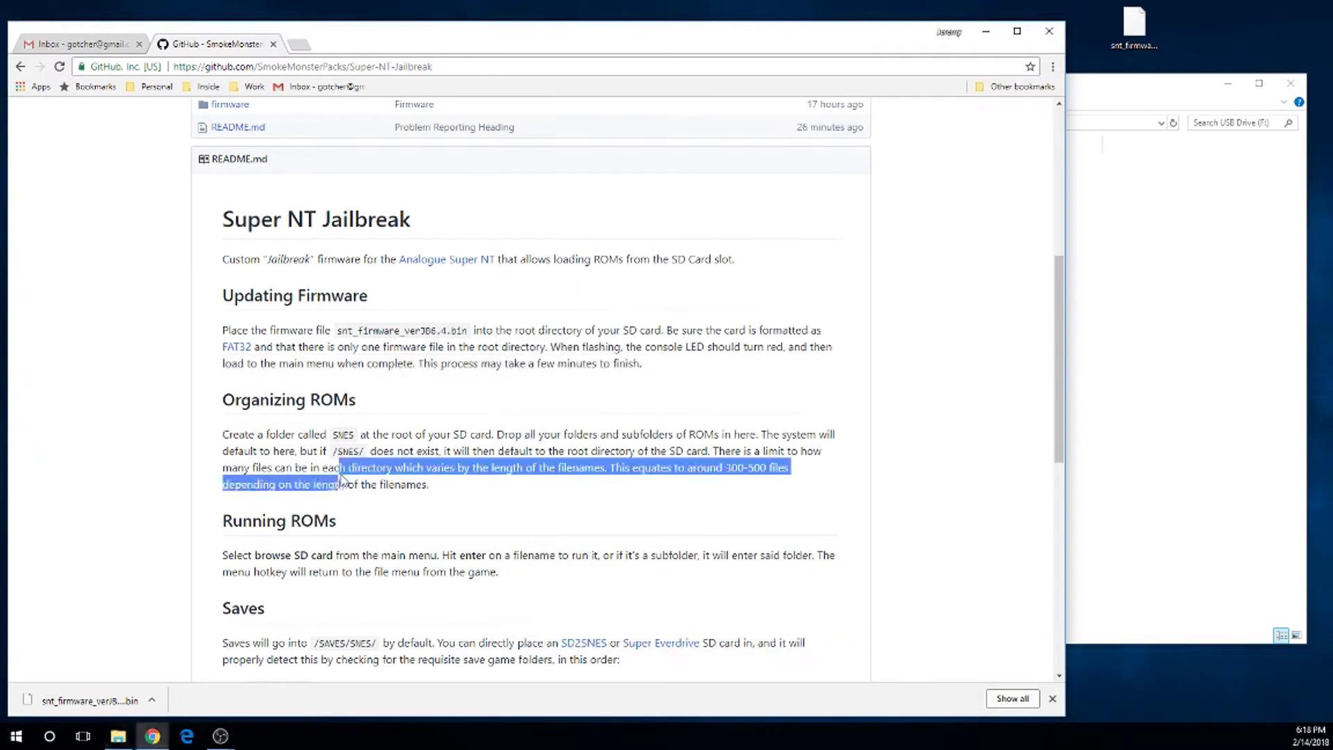
click(407, 500)
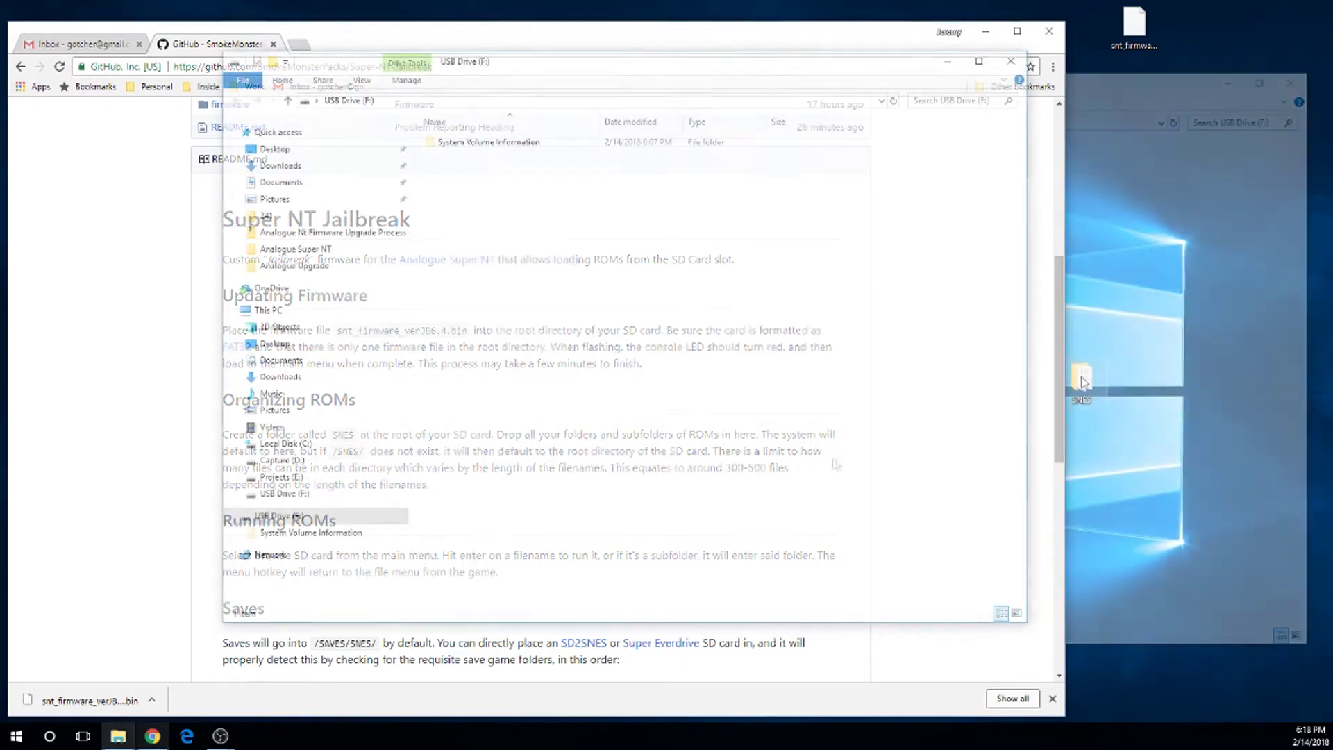
drag(1081, 379, 509, 248)
click(548, 287)
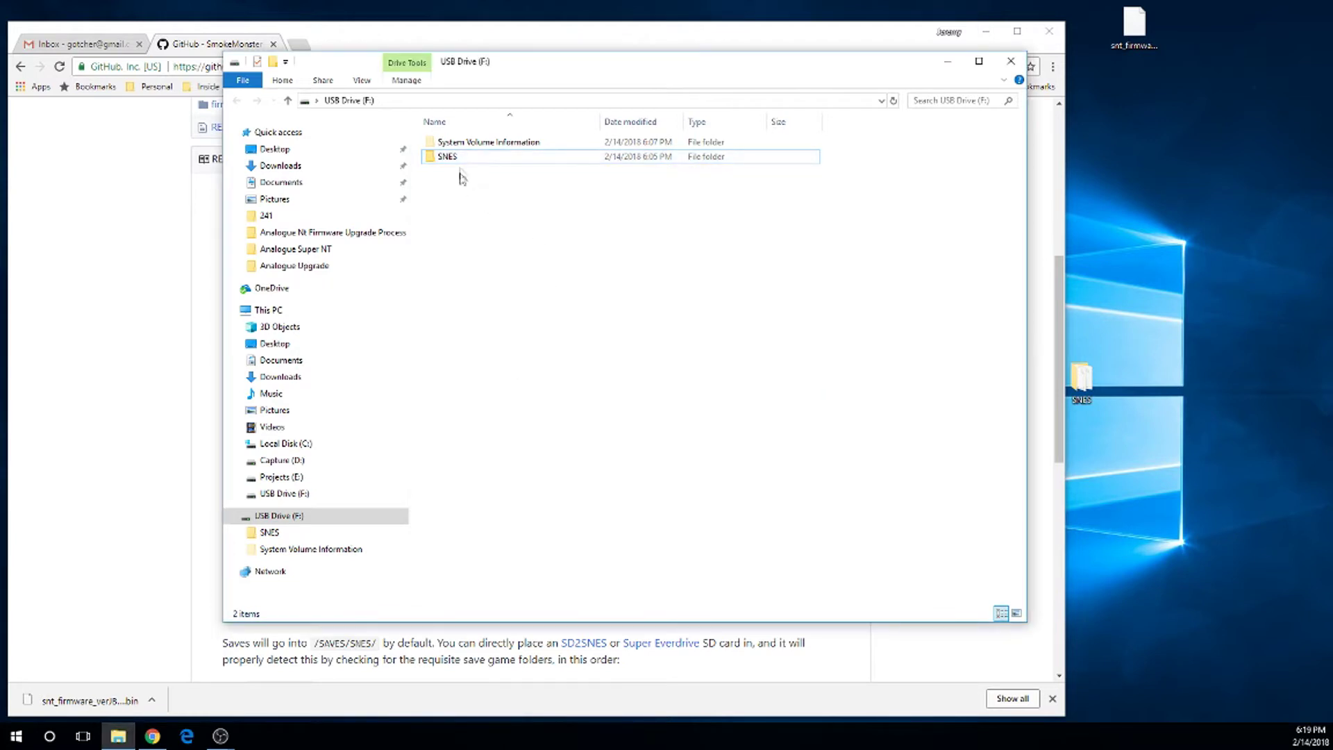
Open the SNES folder on the USB drive, fit the Name column to the full file names, and review the ROM files
double_click(453, 157)
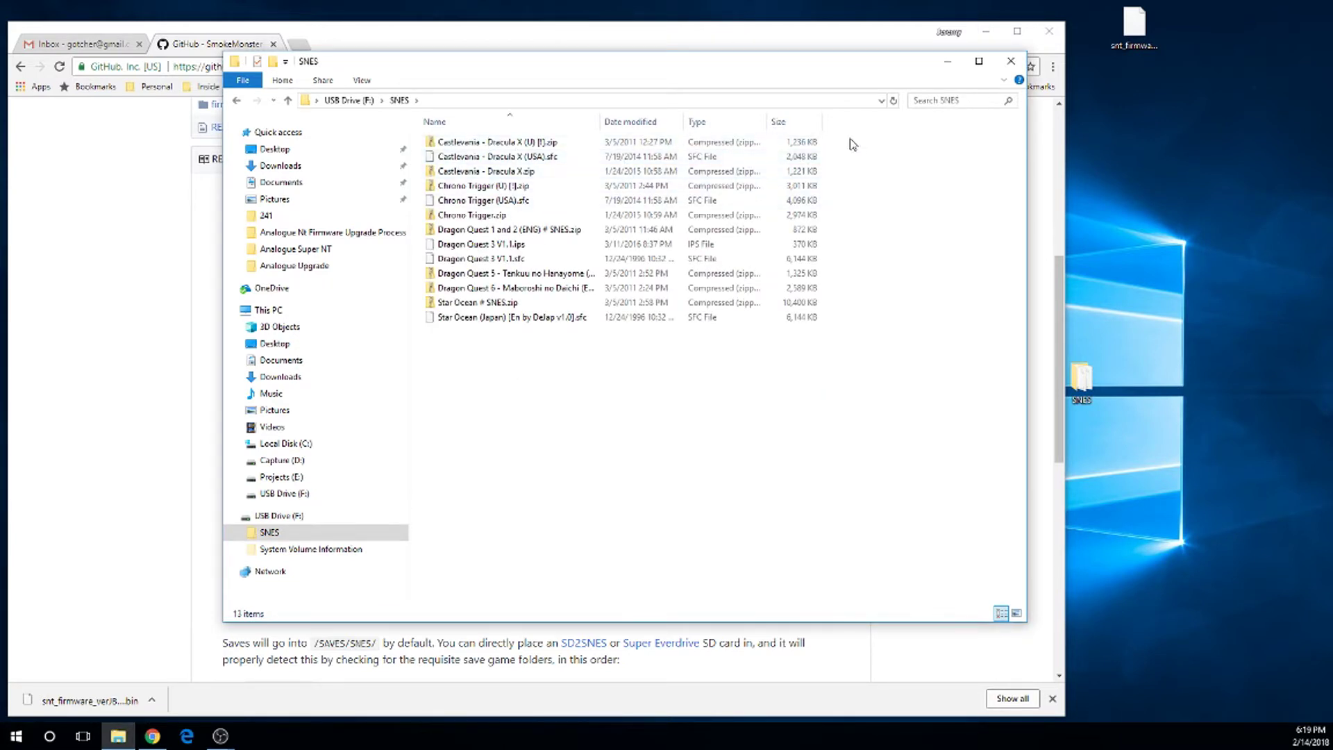
double_click(602, 122)
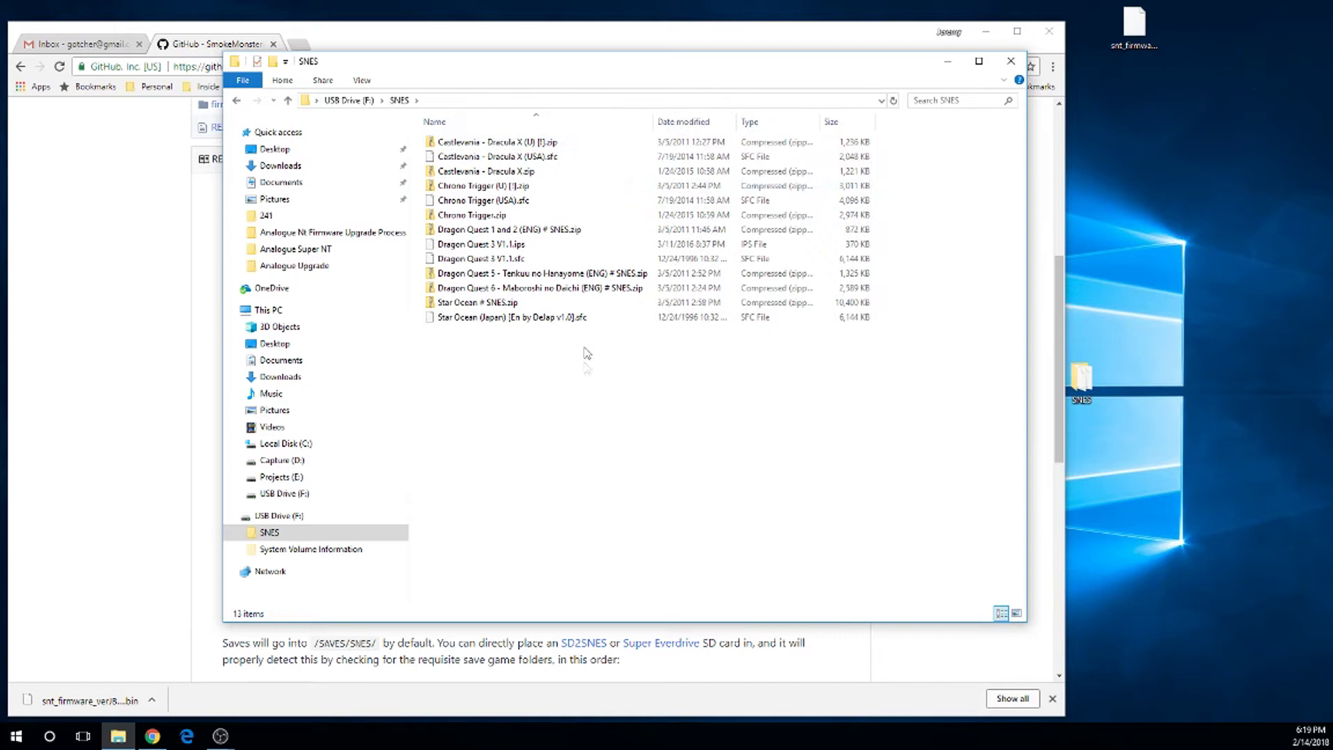
drag(543, 374, 431, 129)
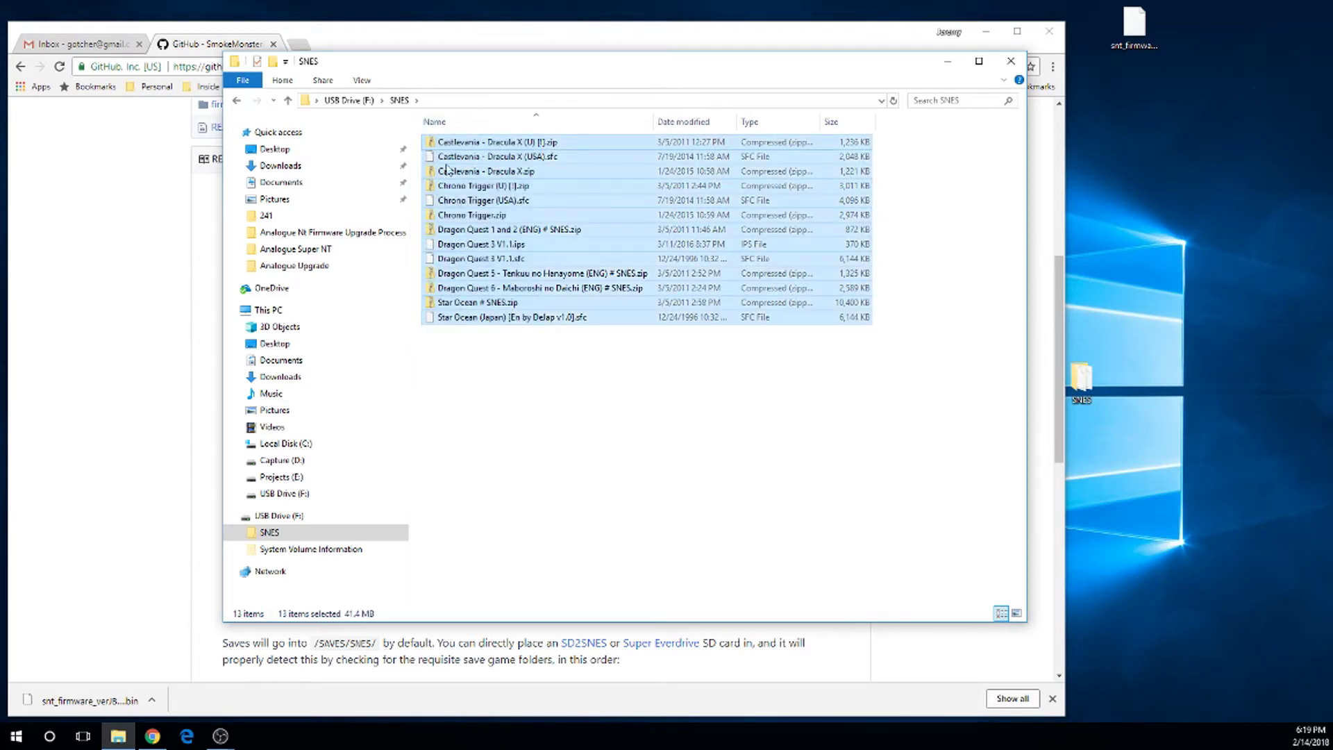
click(483, 366)
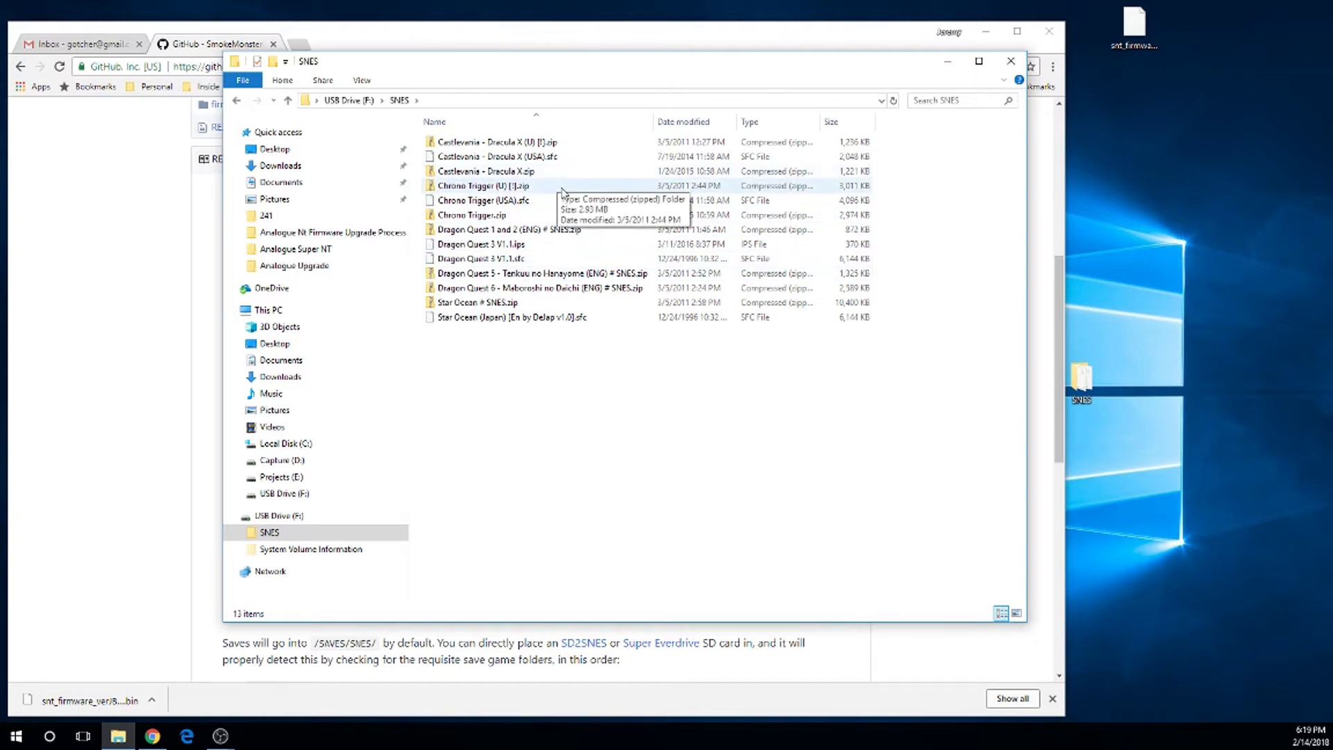
drag(562, 192, 564, 221)
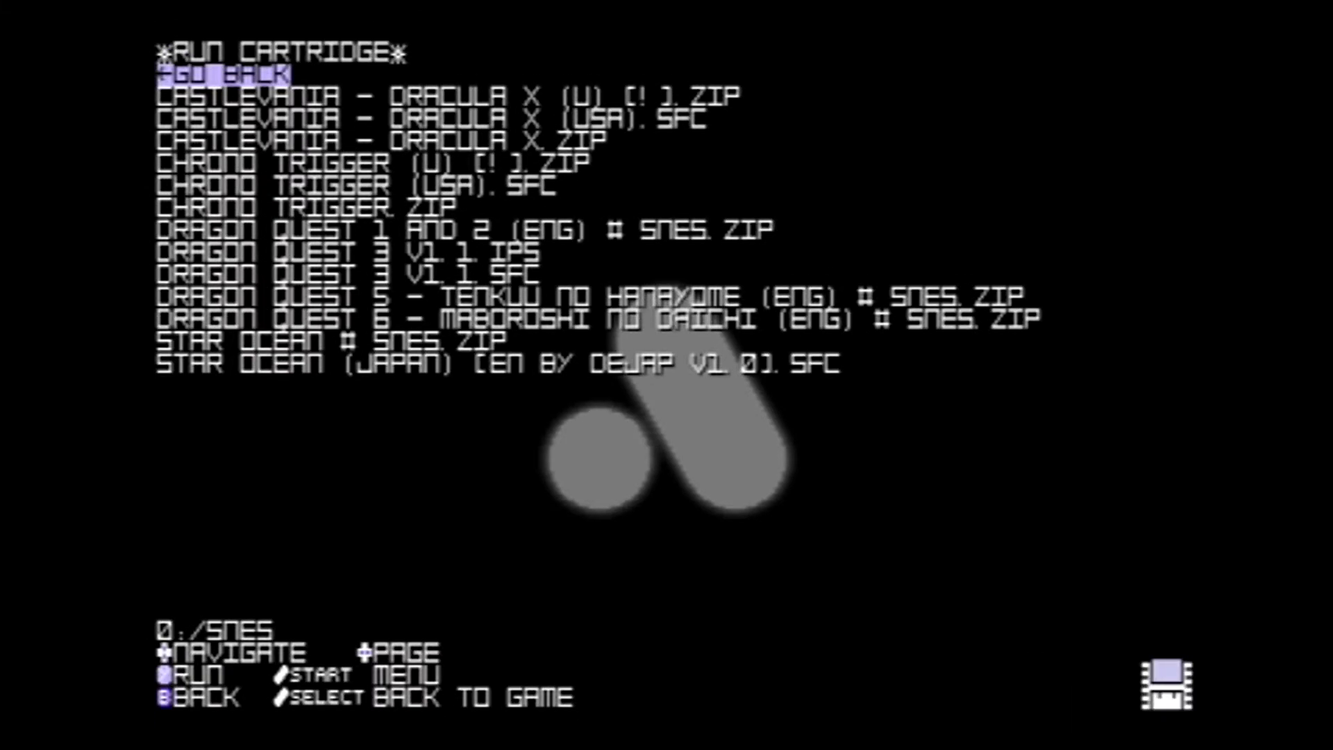
Look through the ROM files listed in the console's SNES folder on the SD card
key(Down)
key(Down)
key(Down)
key(Down)
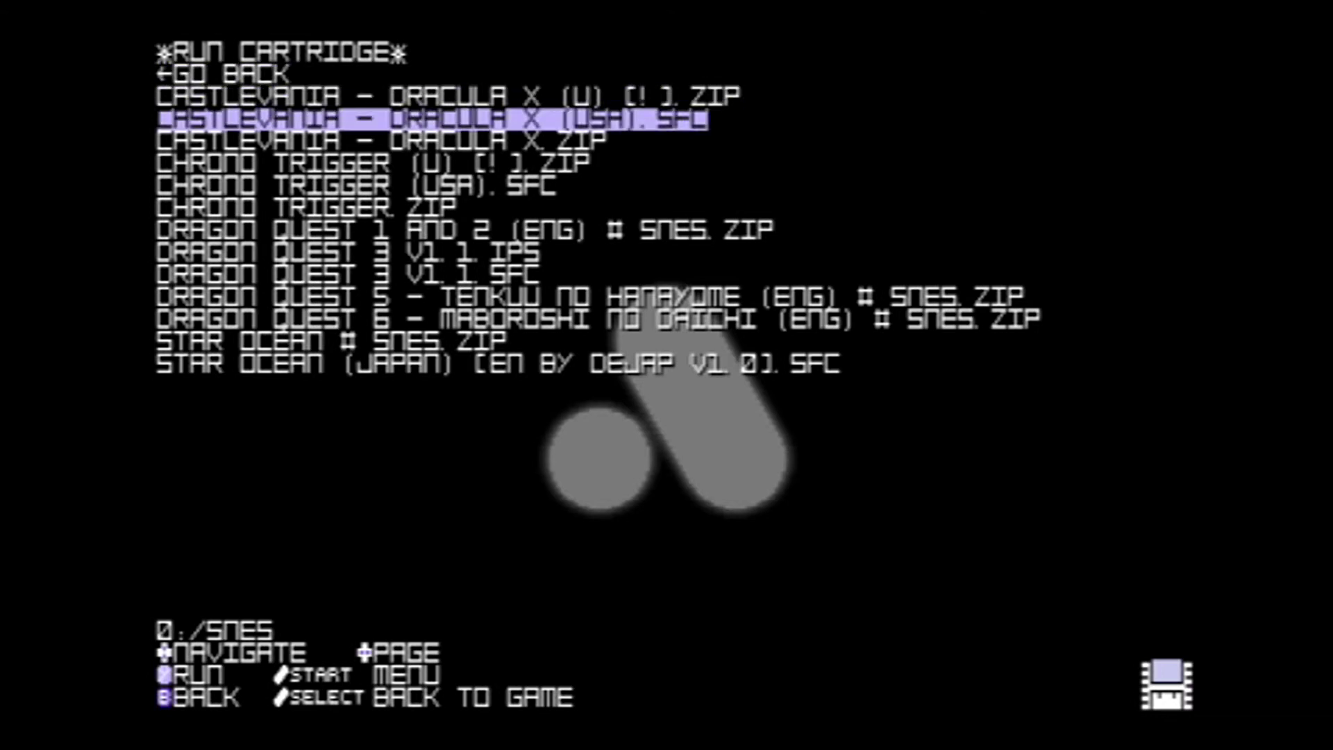
key(Down)
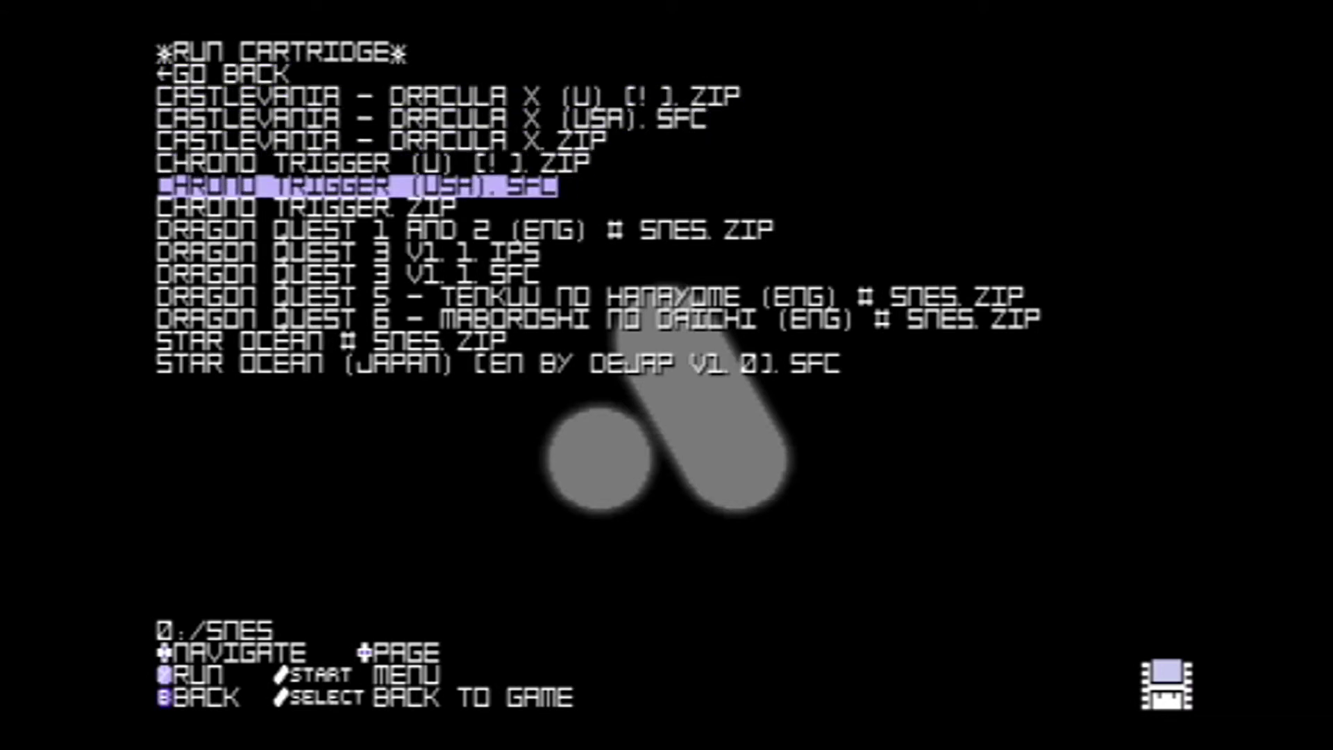
key(Down)
key(Up)
key(Up)
key(Up)
key(Down)
key(Down)
key(Down)
key(Down)
key(Down)
key(Down)
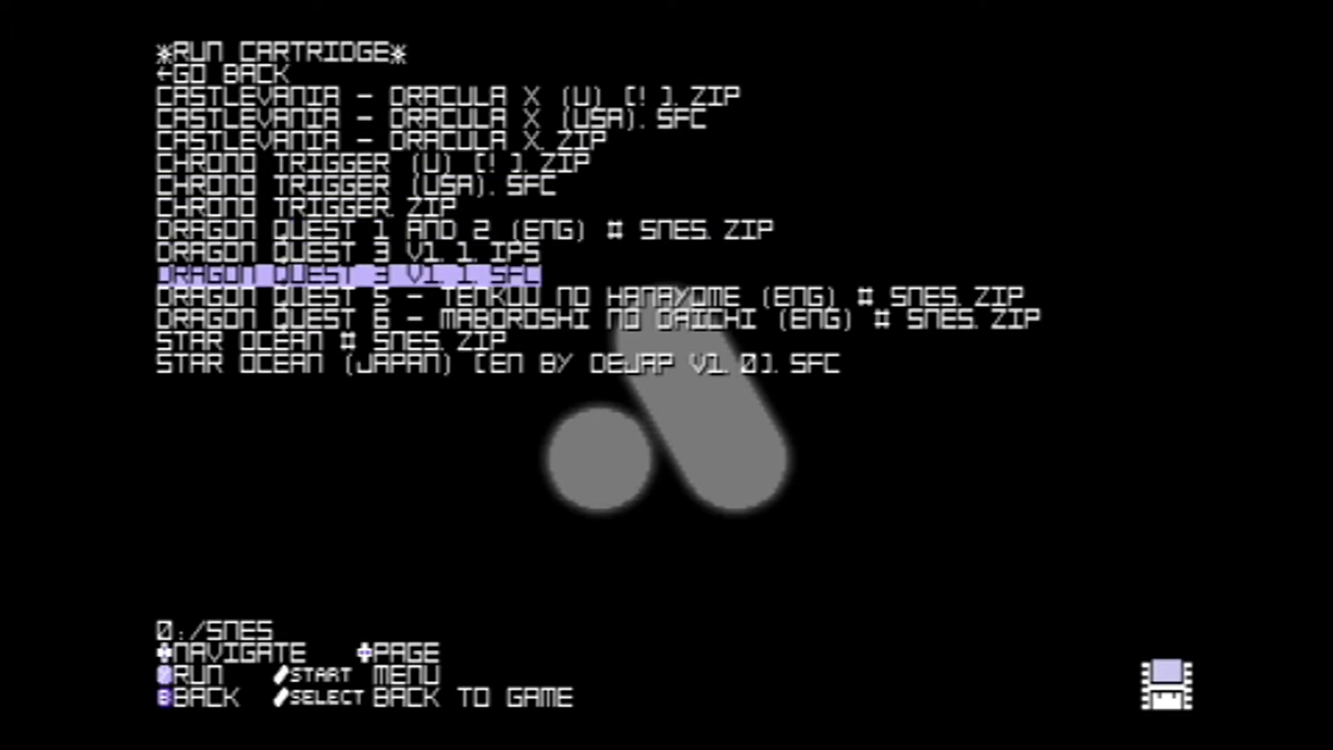
Try to run Chrono Trigger.zip from the SNES folder, and run Chrono Trigger (USA).sfc instead
key(Up)
key(Up)
key(Up)
key(Return)
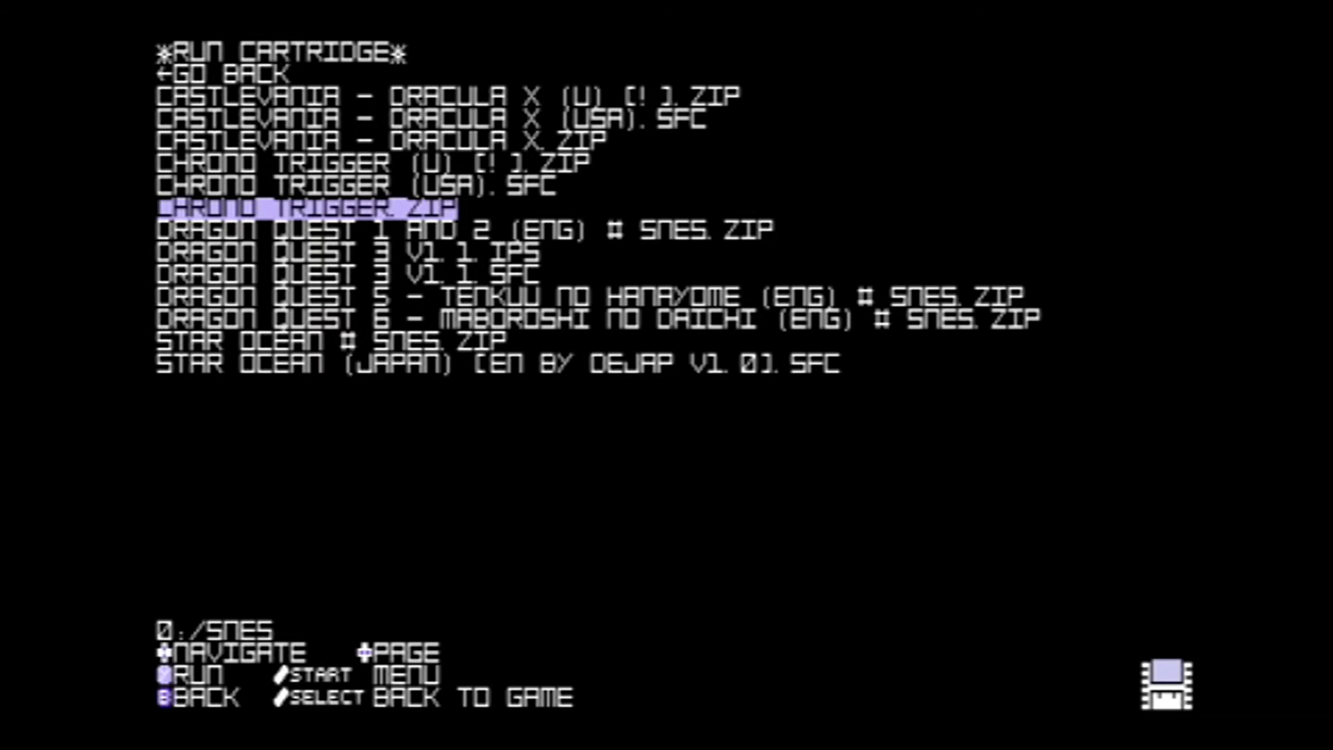
key(Up)
key(Return)
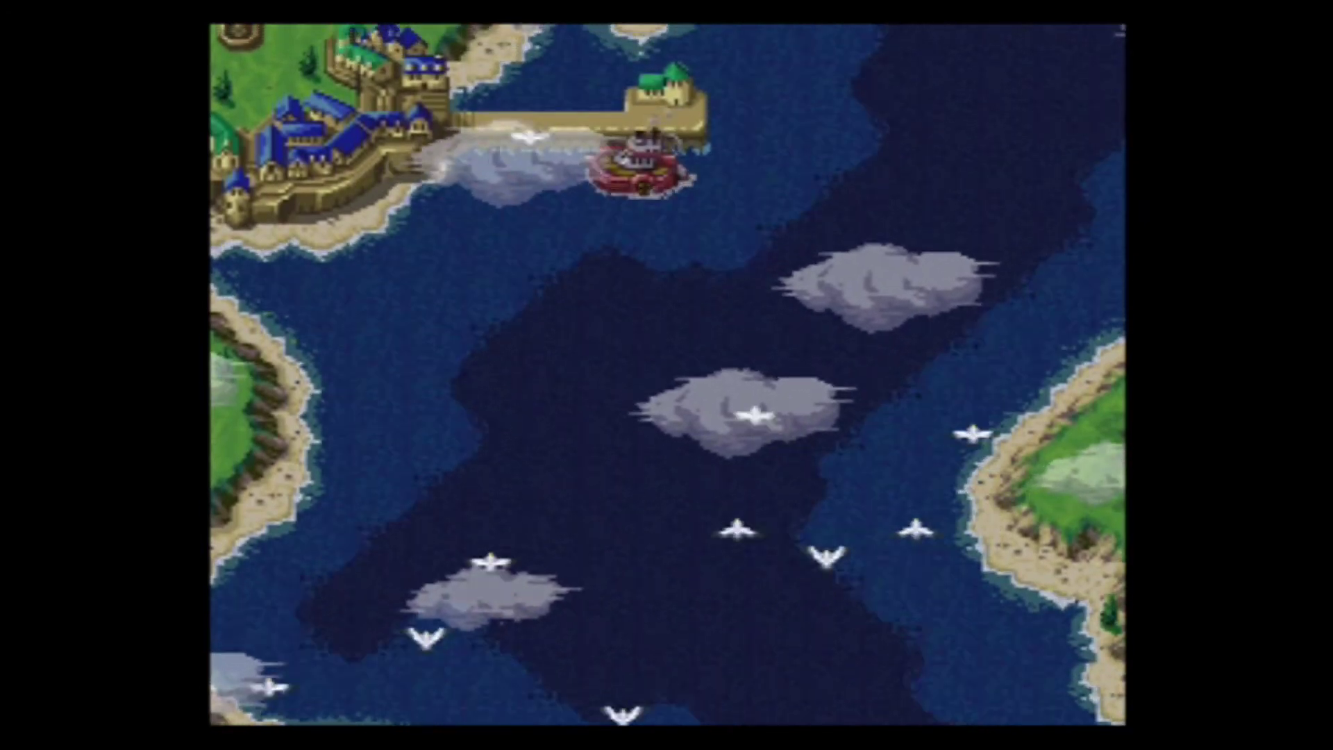
Leave Chrono Trigger for the ROM list and run the Dragon Quest 3 V1.1 game
key(Escape)
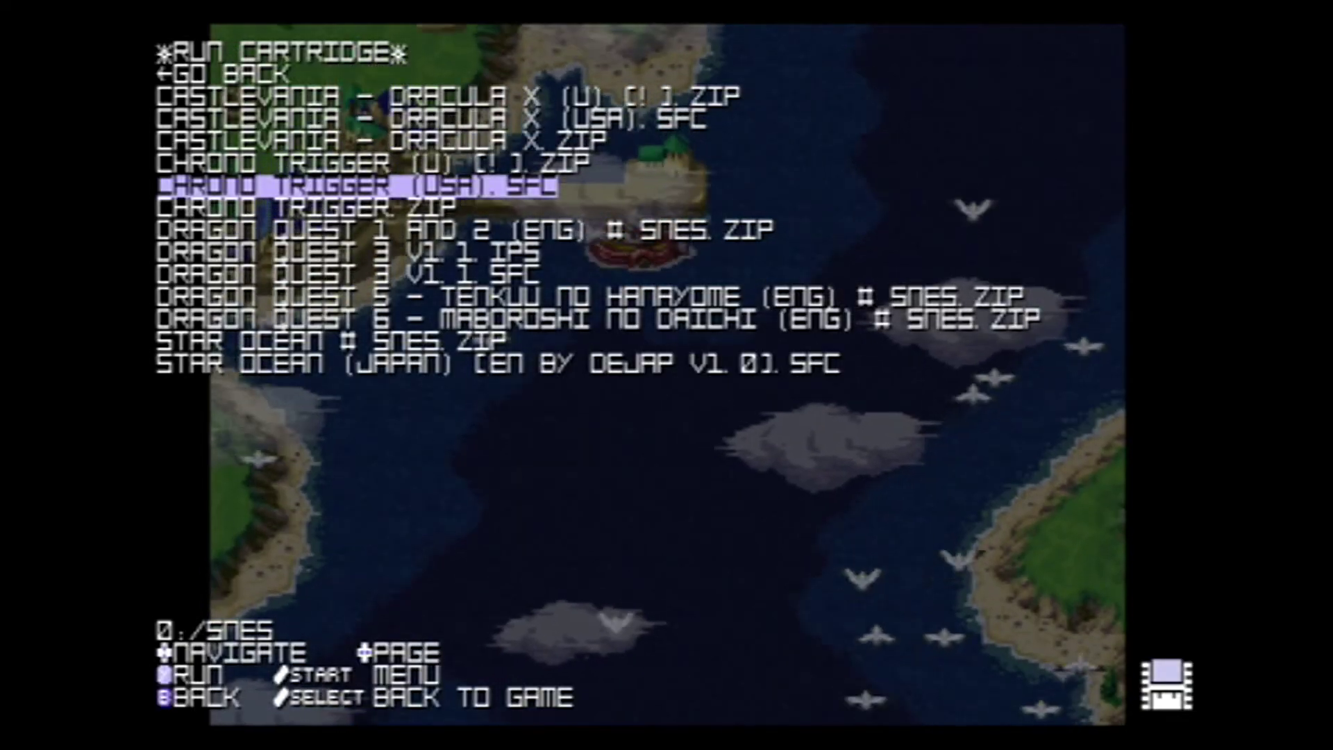
key(Down)
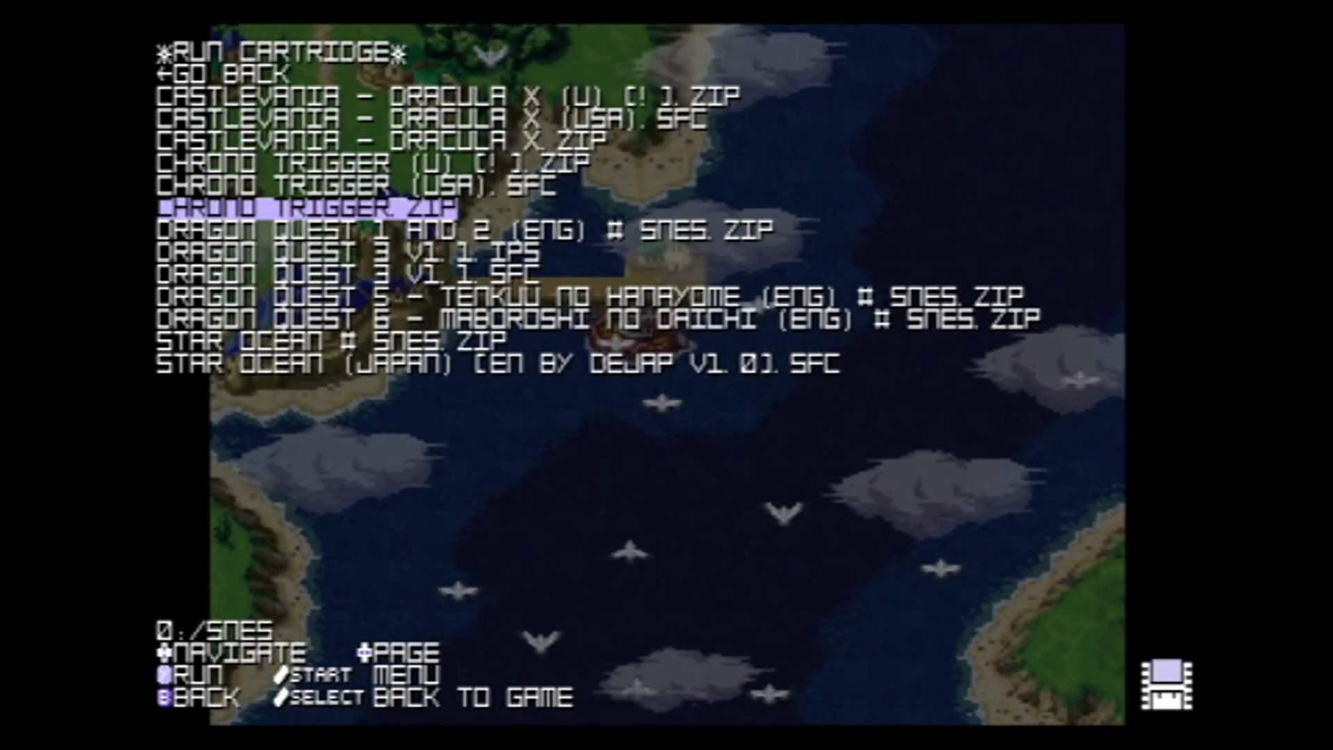
key(Up)
key(Up)
key(Down)
key(Down)
key(Down)
key(Down)
key(Down)
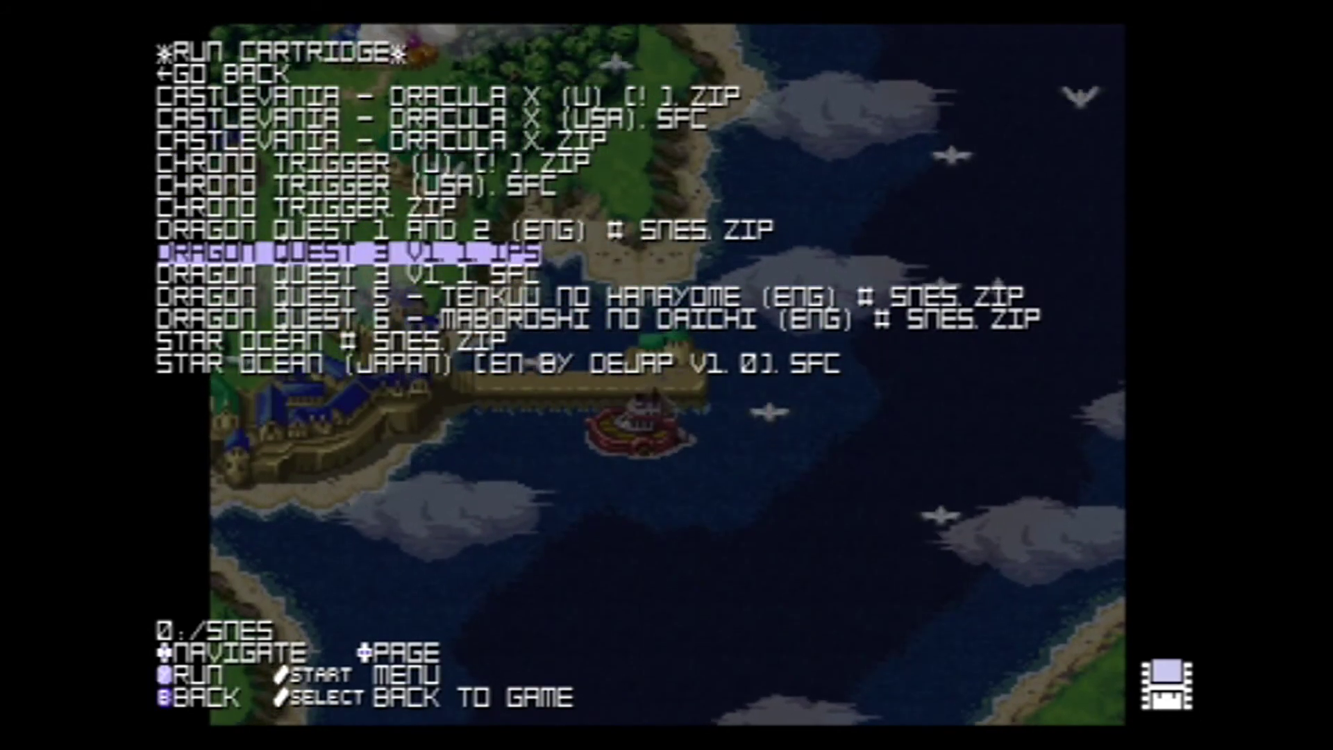
key(Return)
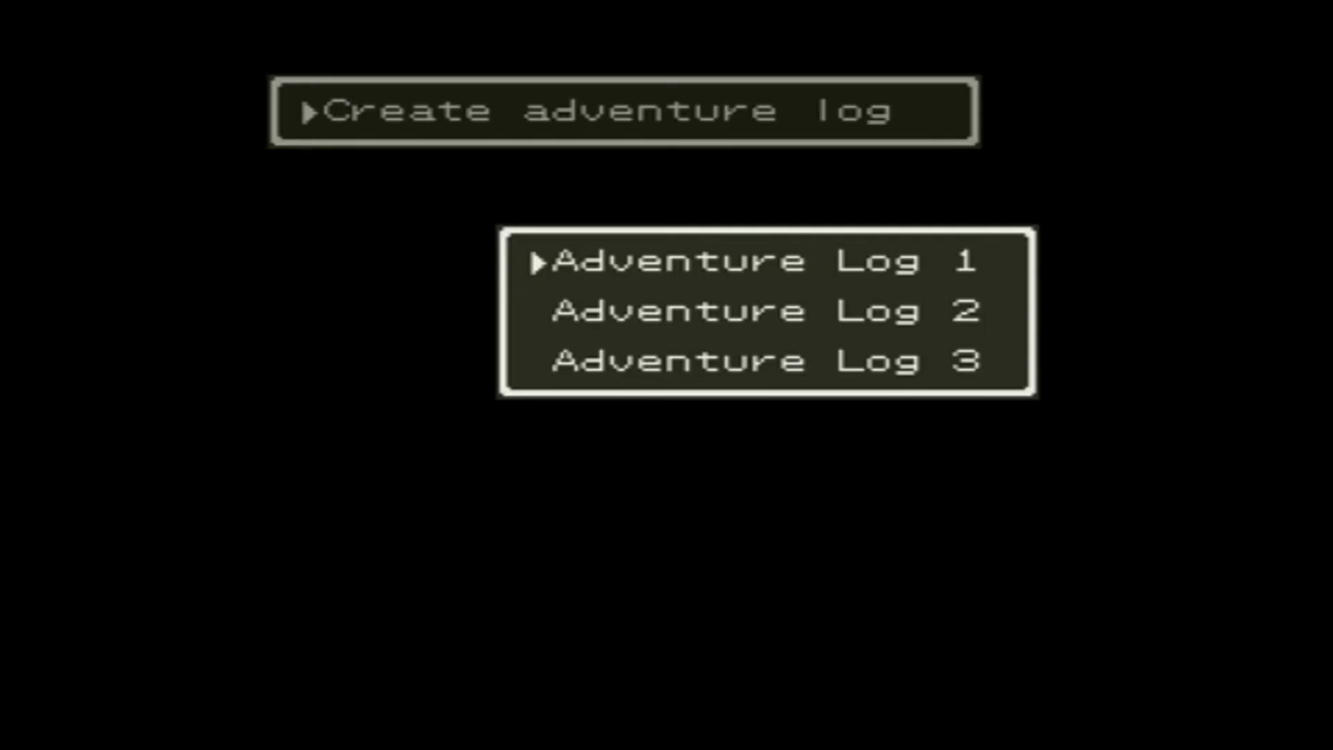
Create Adventure Log 1 with "acc" as the character name
key(Return)
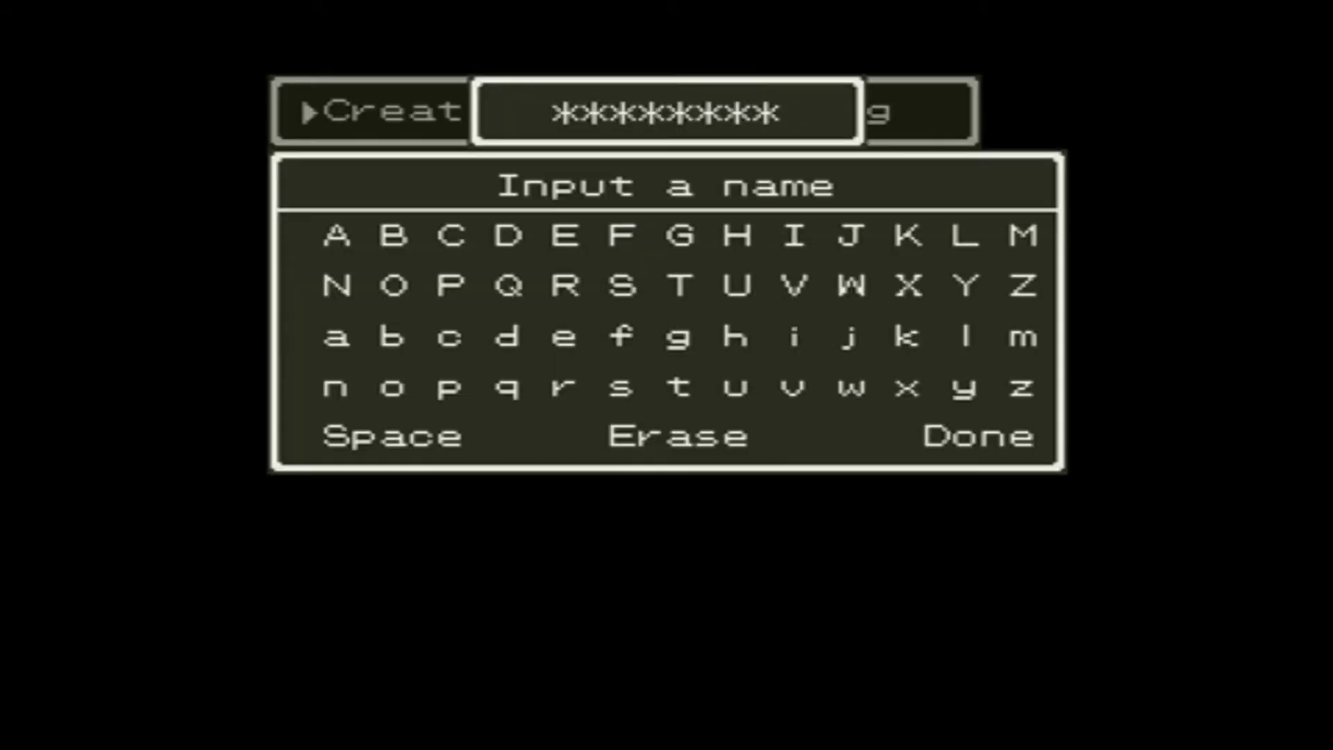
key(Down)
key(Return)
key(Right)
key(Right)
key(Return)
key(Return)
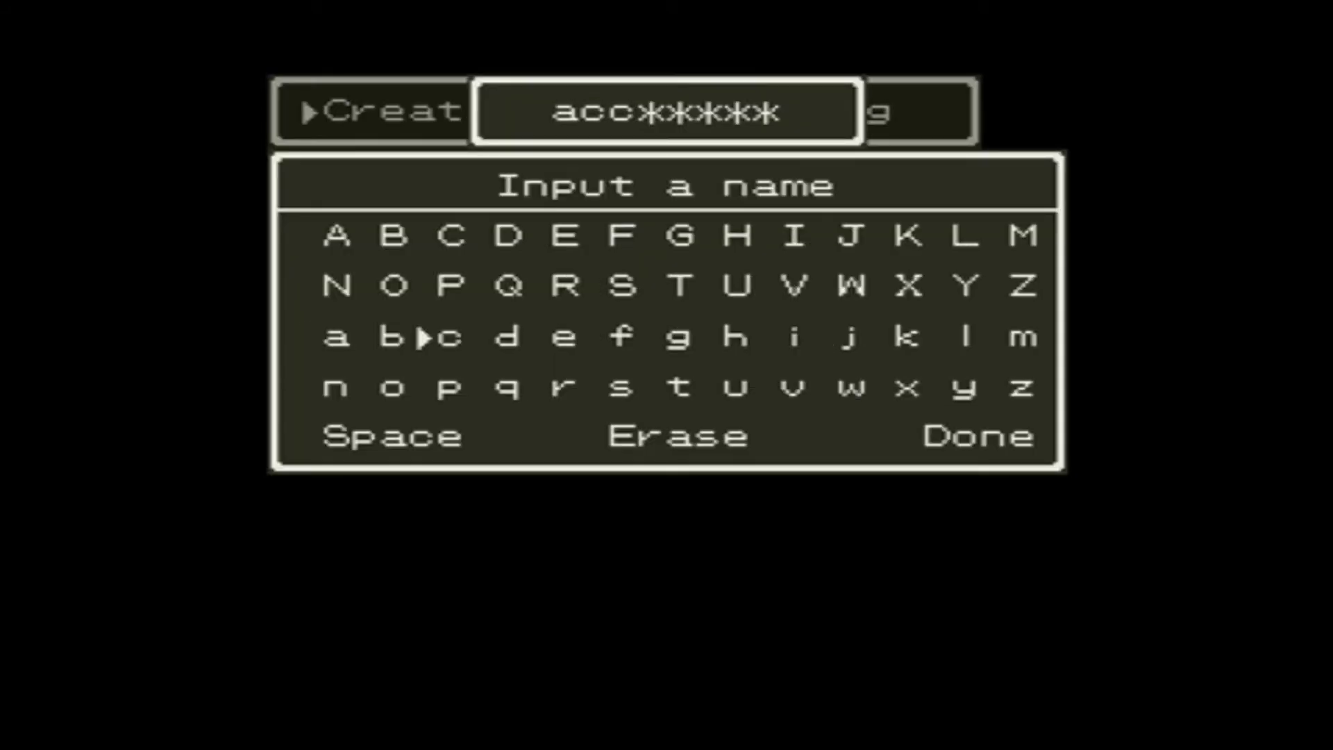
key(Down)
key(Down)
key(Right)
key(Right)
key(Return)
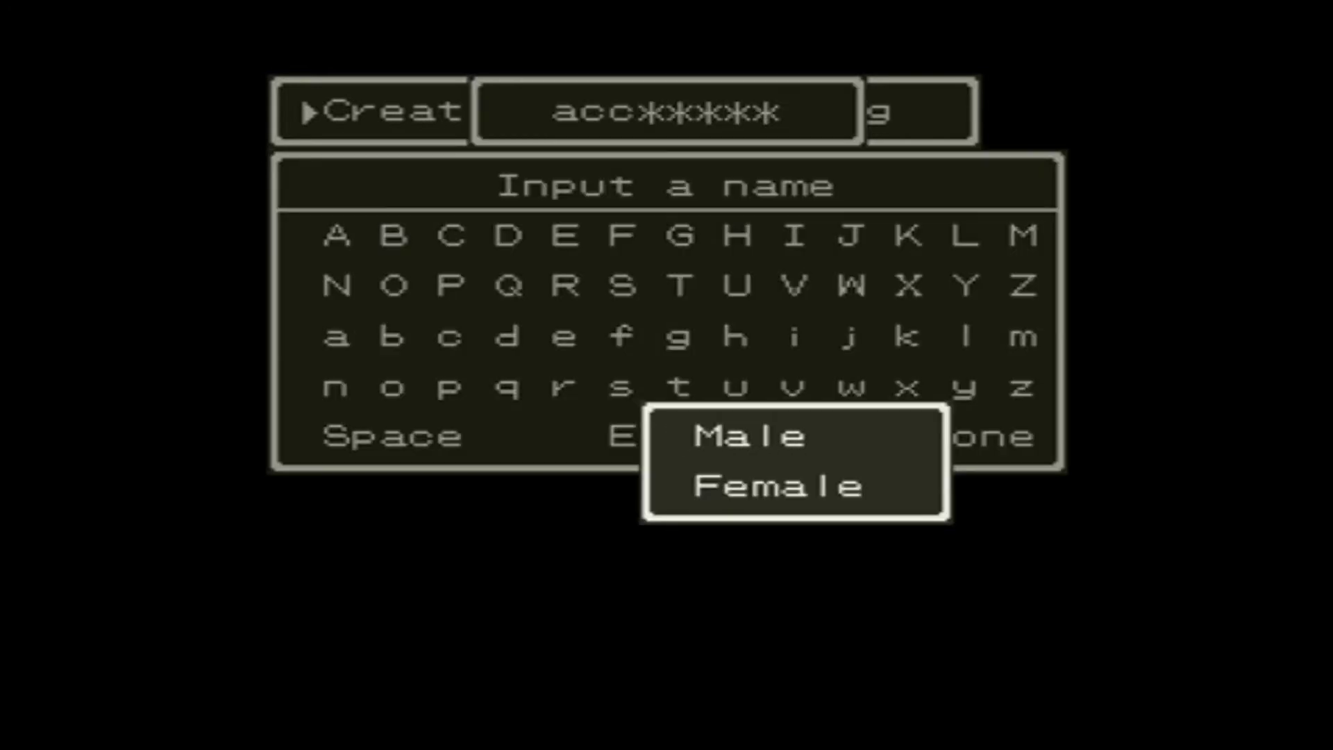
Choose the character's gender and start the new Dragon Quest 3 adventure
key(Return)
key(Left)
key(Left)
key(Left)
key(Left)
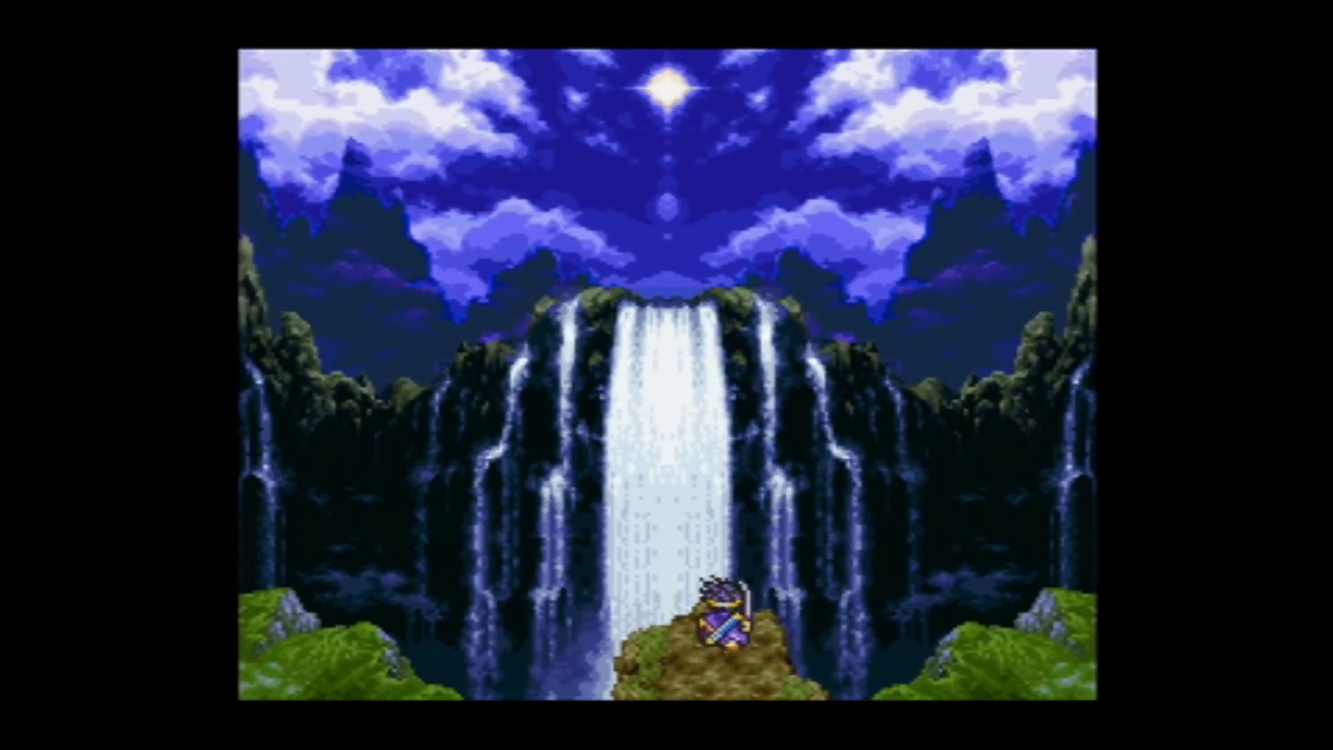
Leave Dragon Quest 3 for the ROM list and try to run Star Ocean (Japan) [En by DeJap v1.0].sfc
key(Escape)
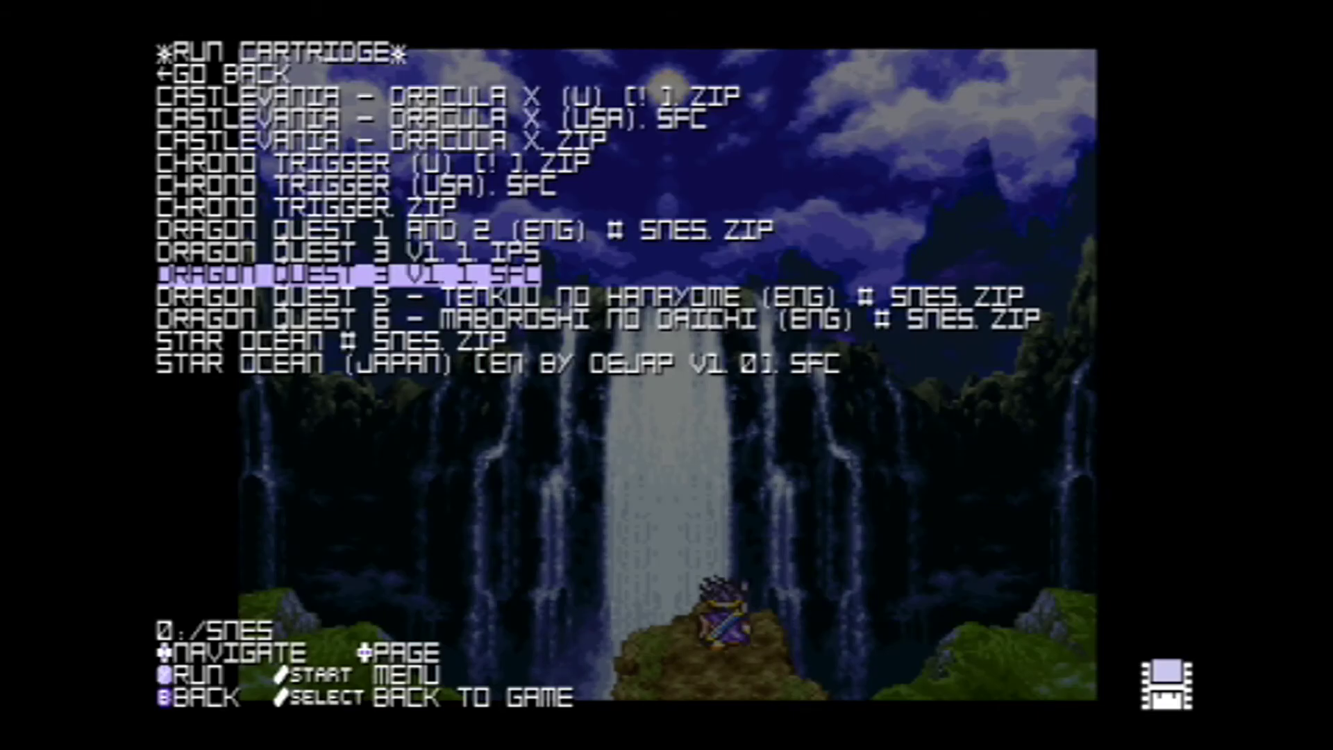
key(Down)
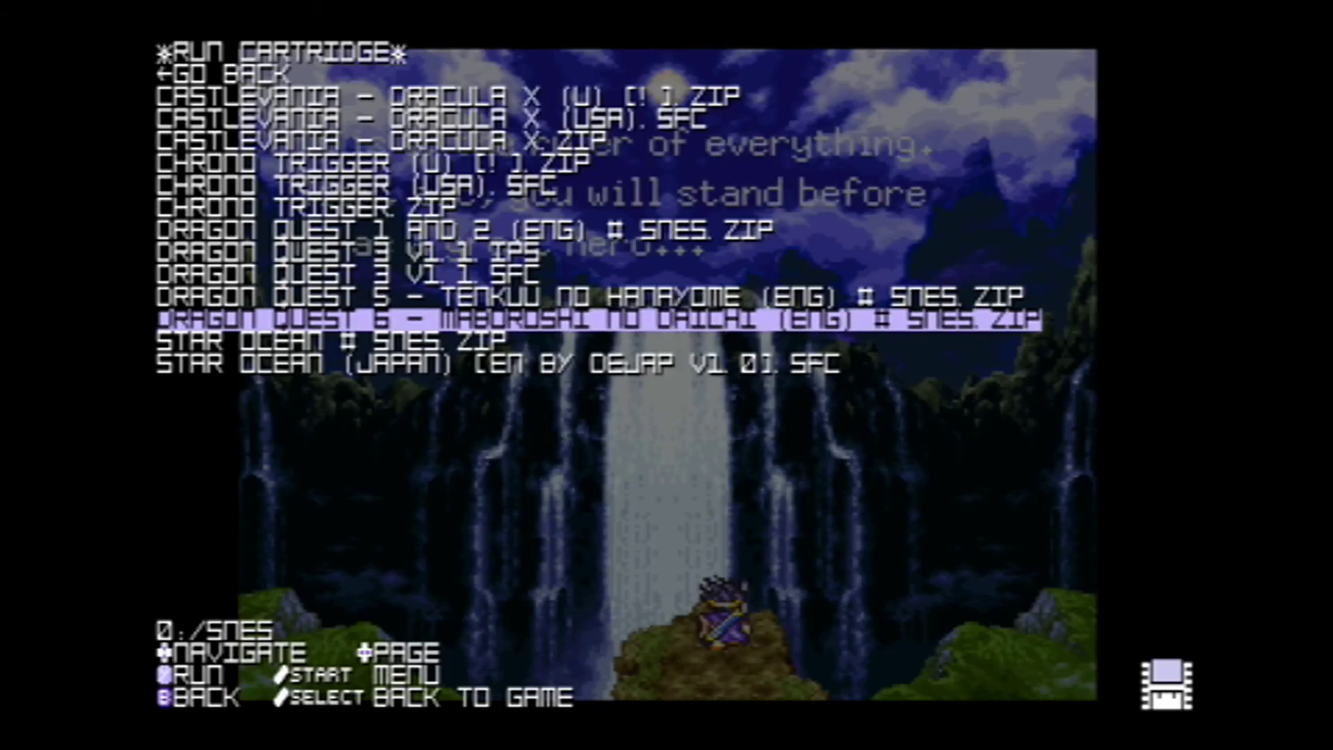
key(Down)
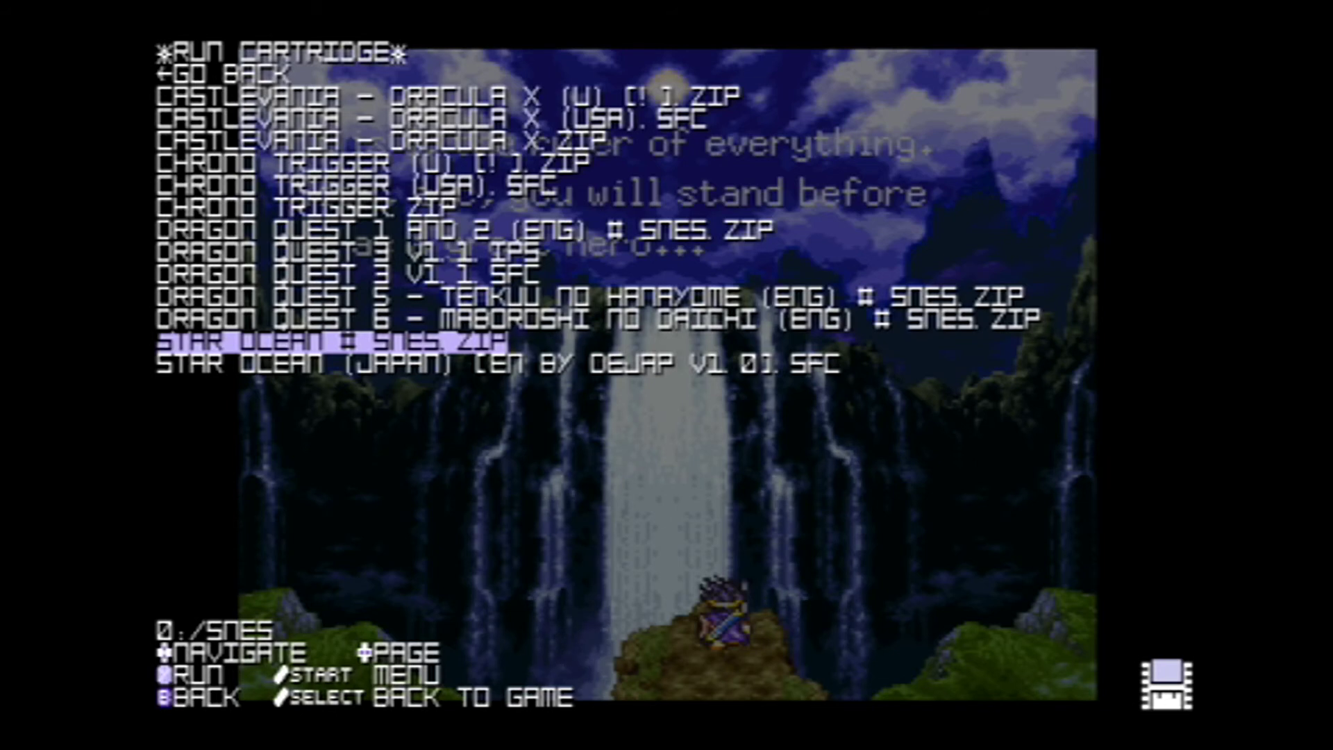
key(Return)
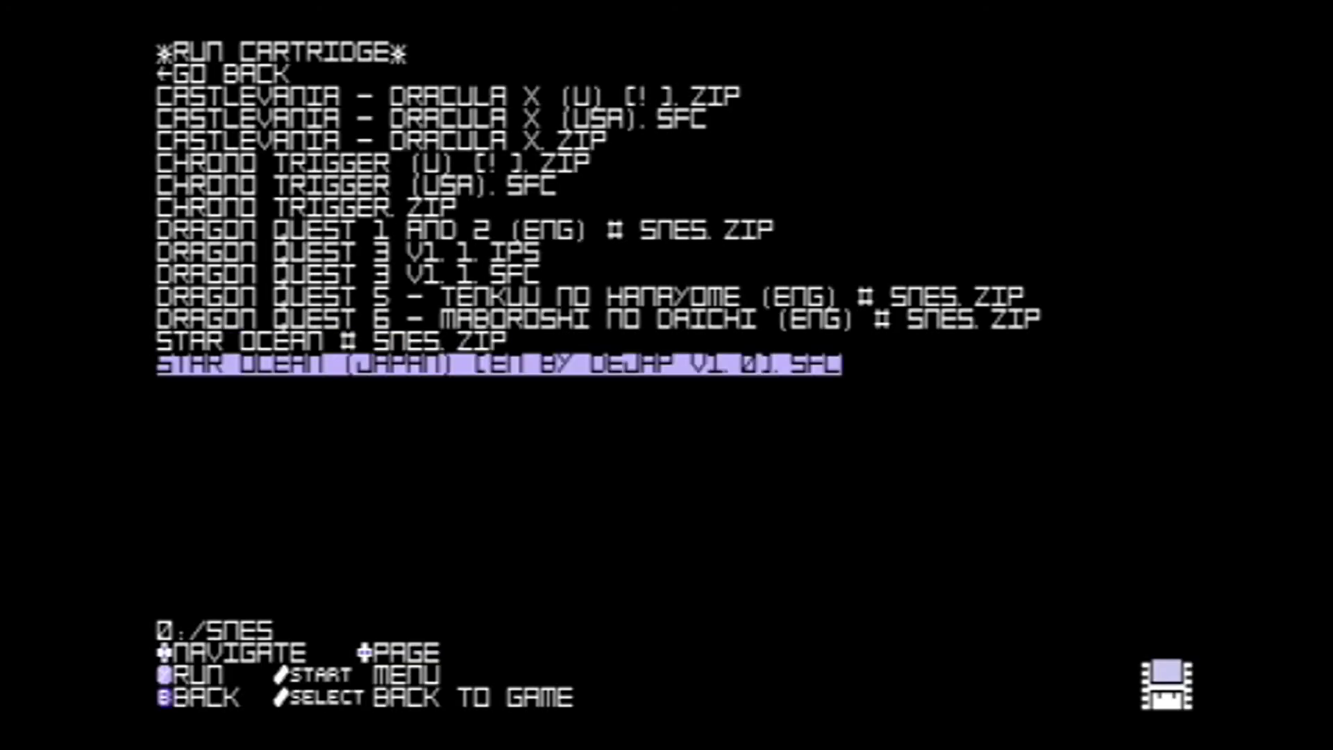
key(Return)
Run Castlevania - Dracula X from the SNES folder and start a new game
key(Up)
key(Down)
key(Up)
key(Up)
key(Up)
key(Up)
key(Up)
key(Up)
key(Up)
key(Up)
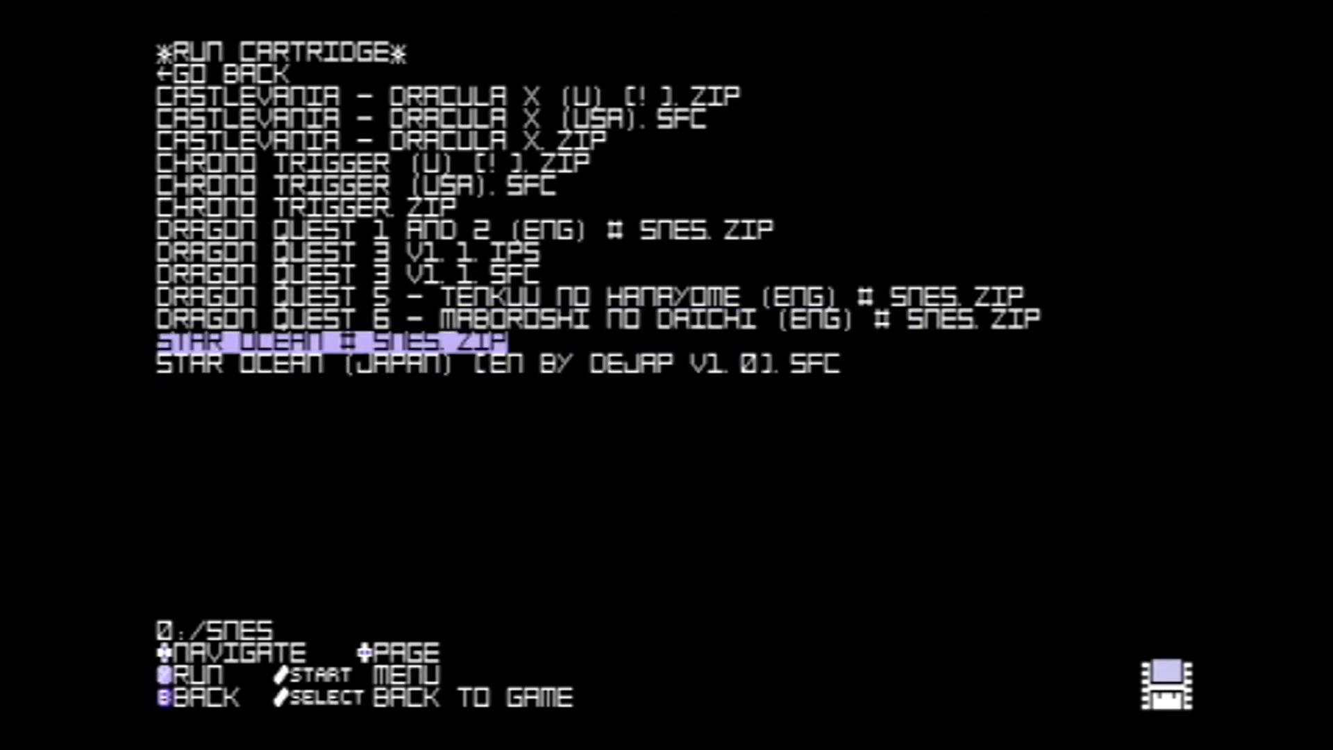
key(Up)
key(Up)
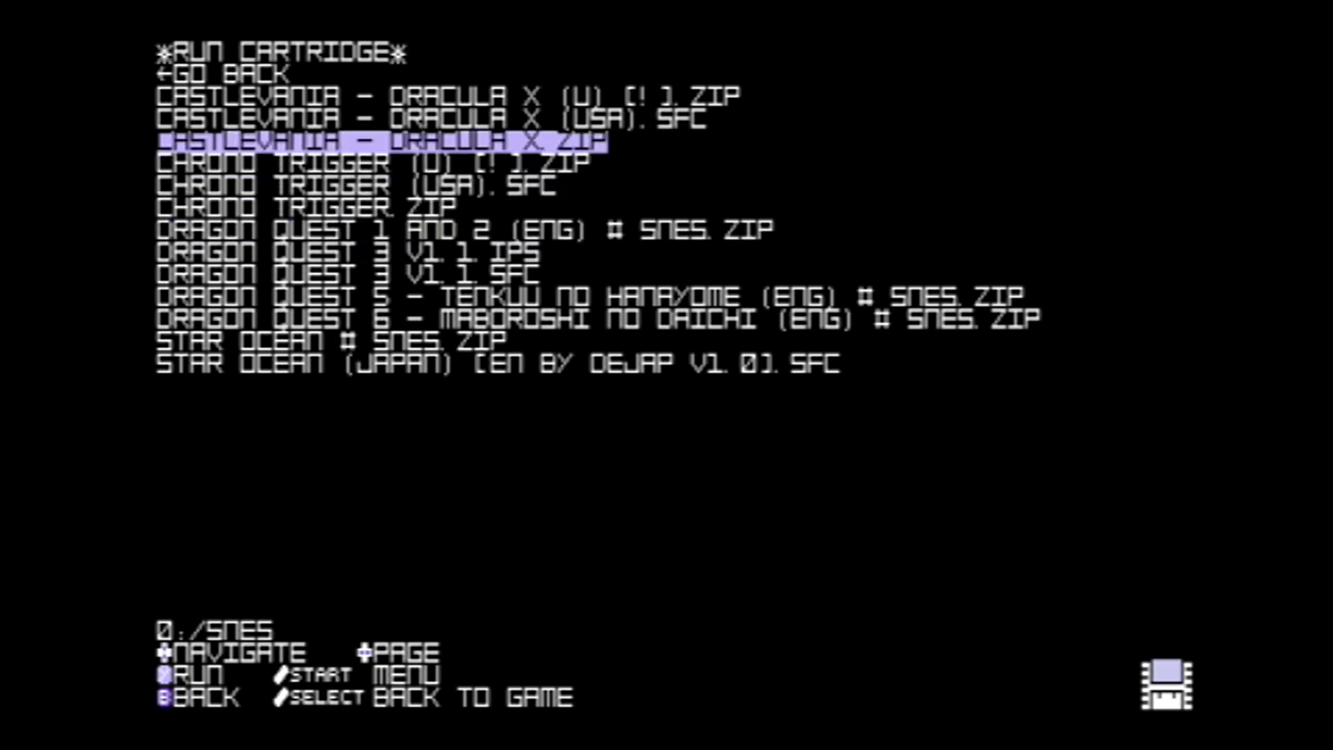
key(Return)
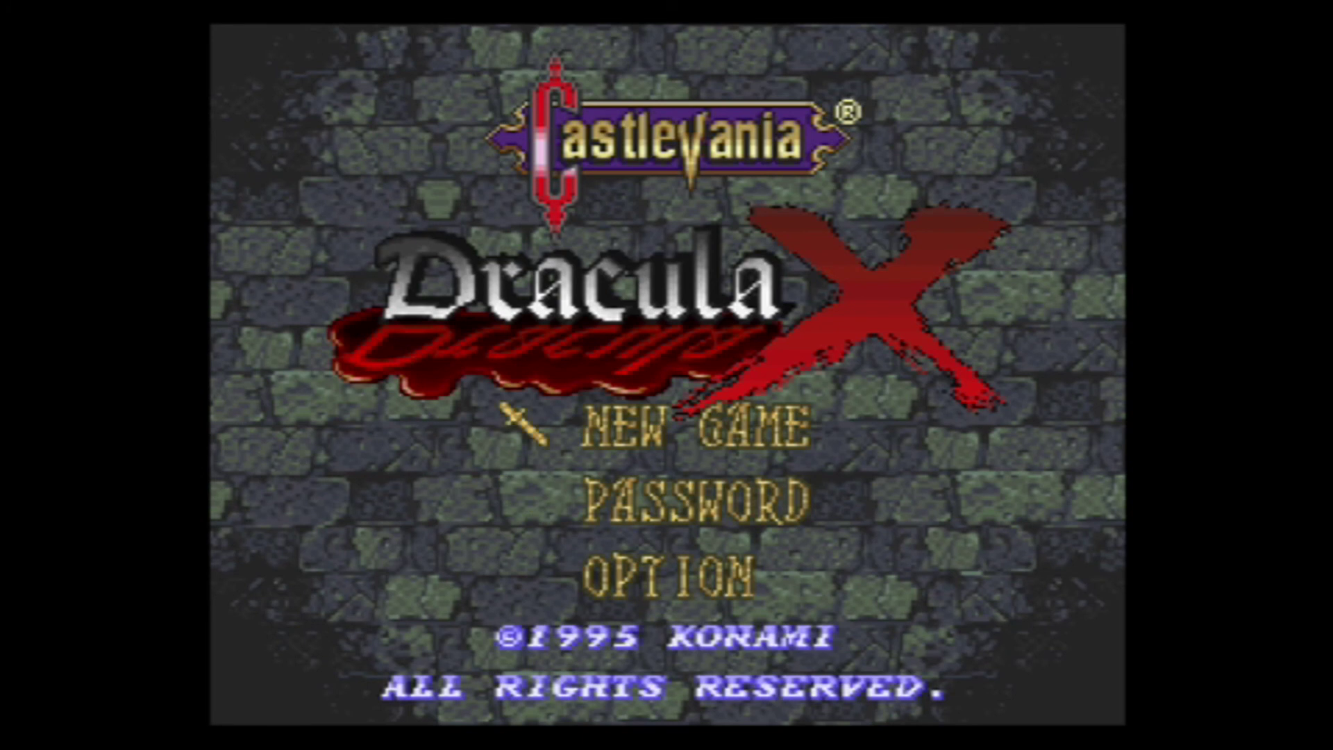
key(Return)
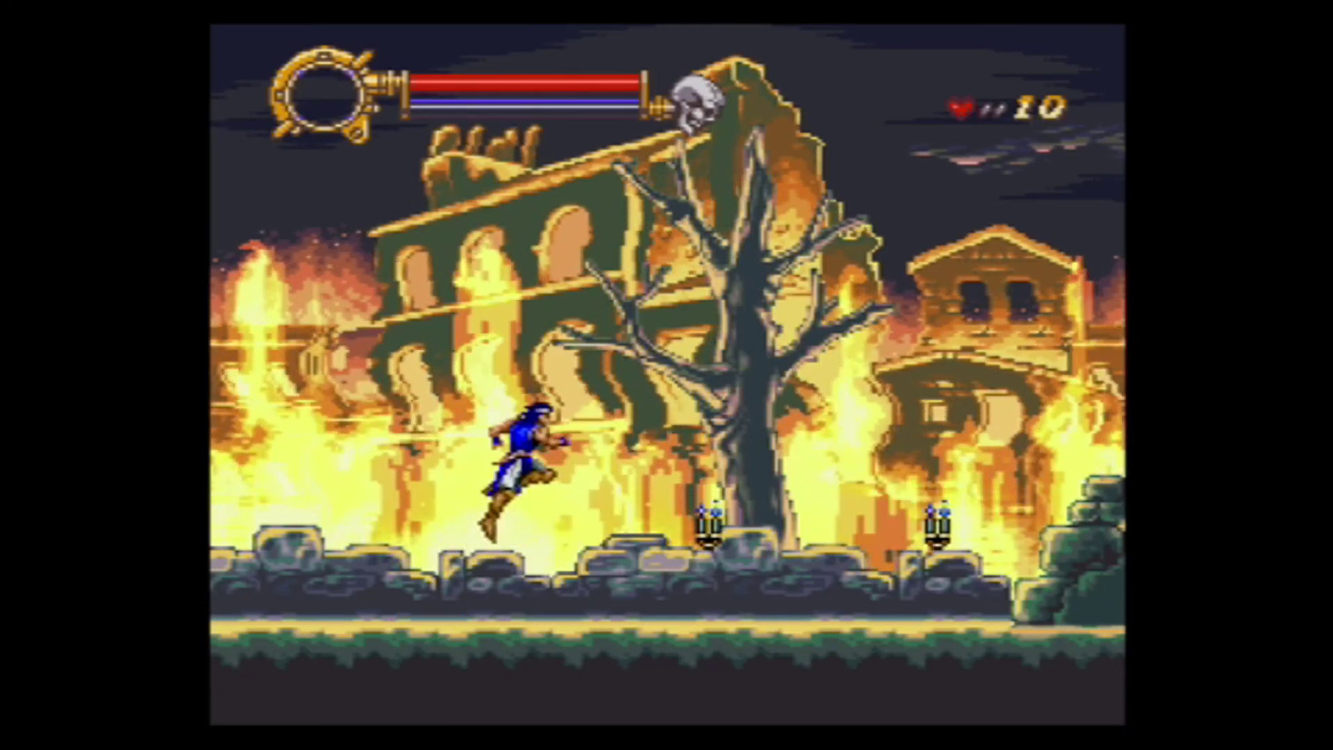
key(z)
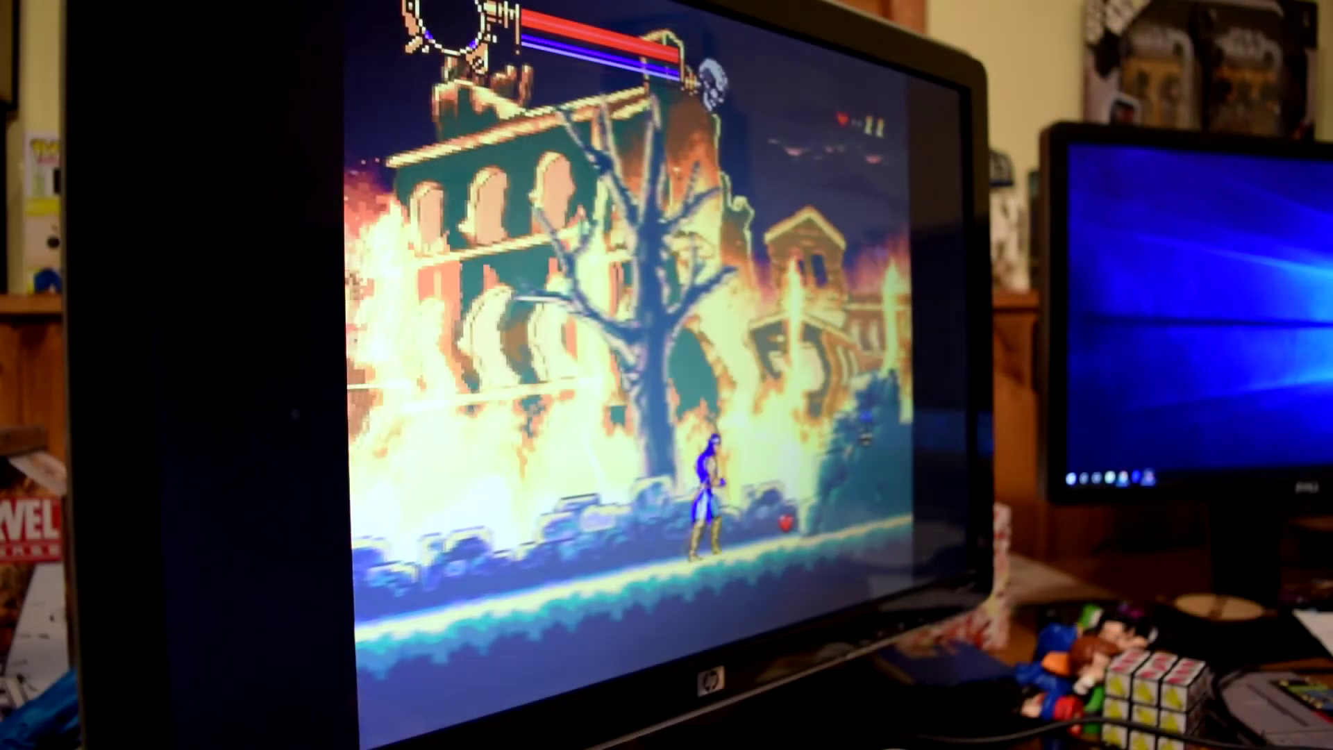
key(z)
key(Right)
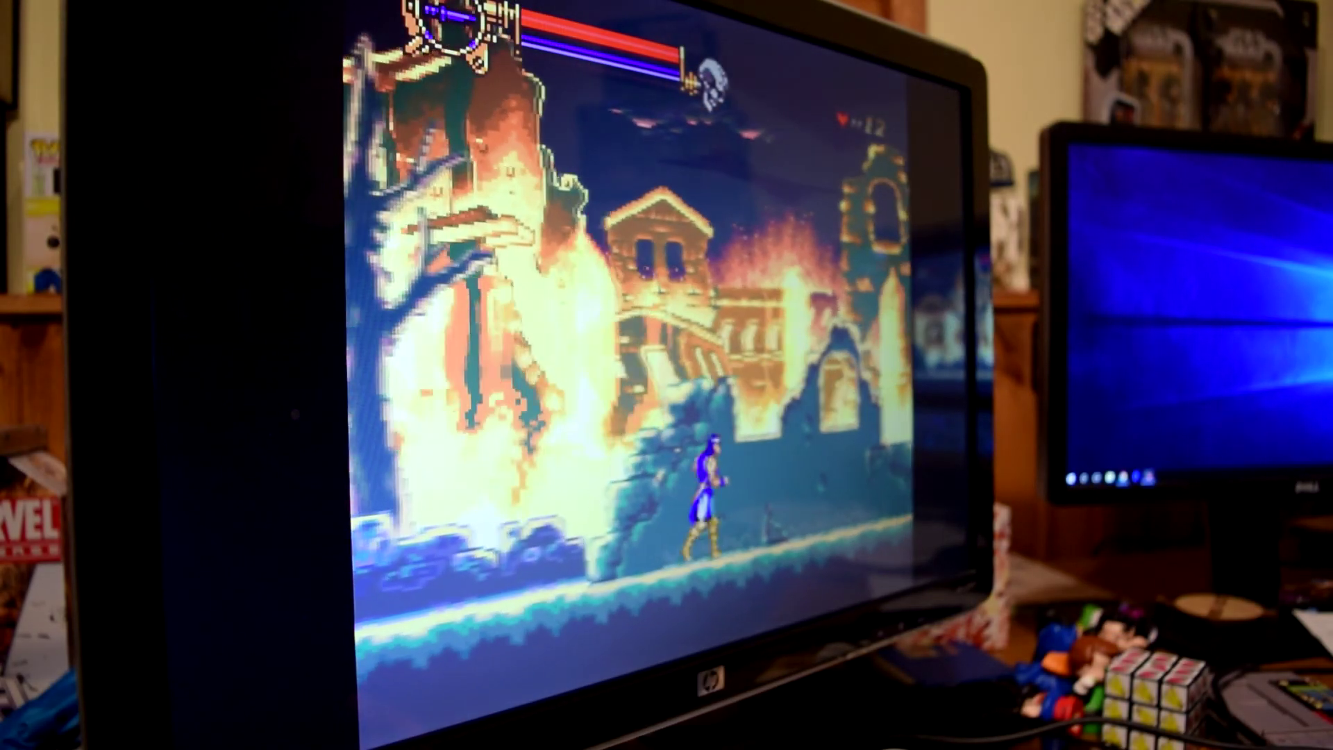
key(Right)
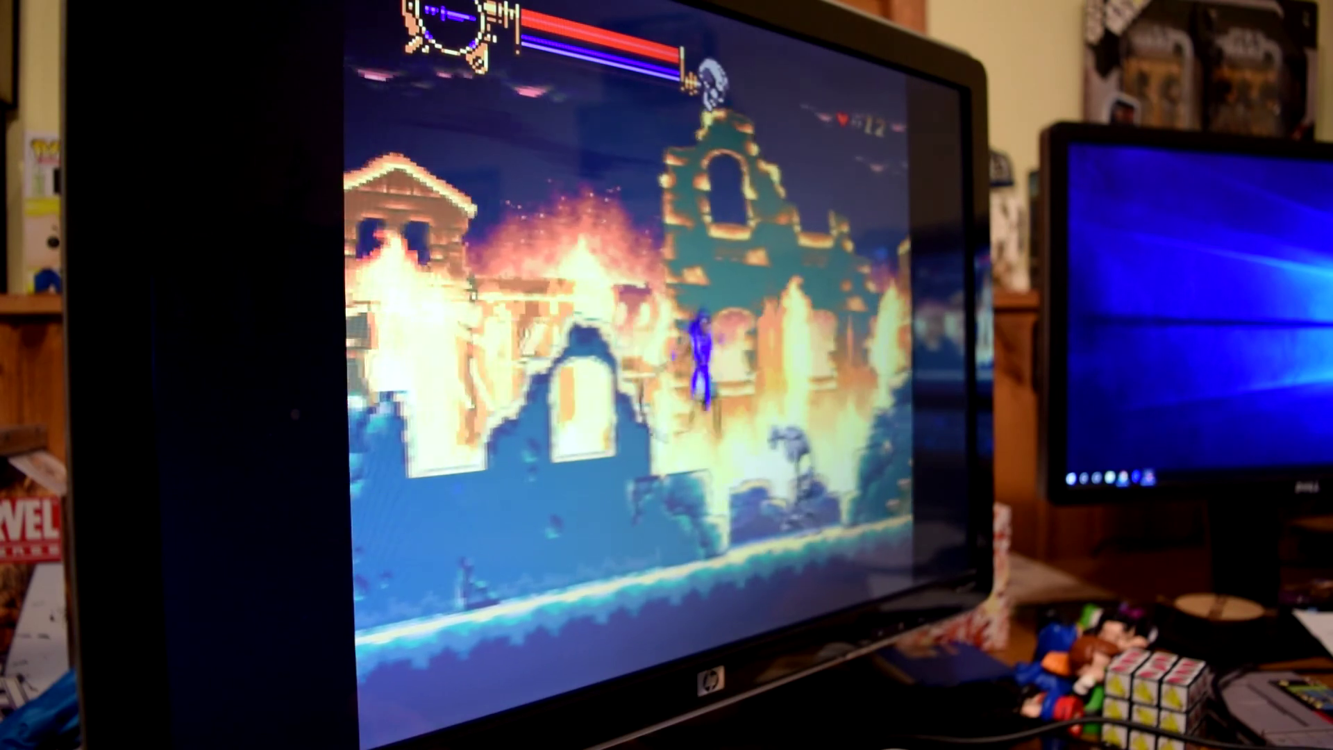
key(z)
key(Right)
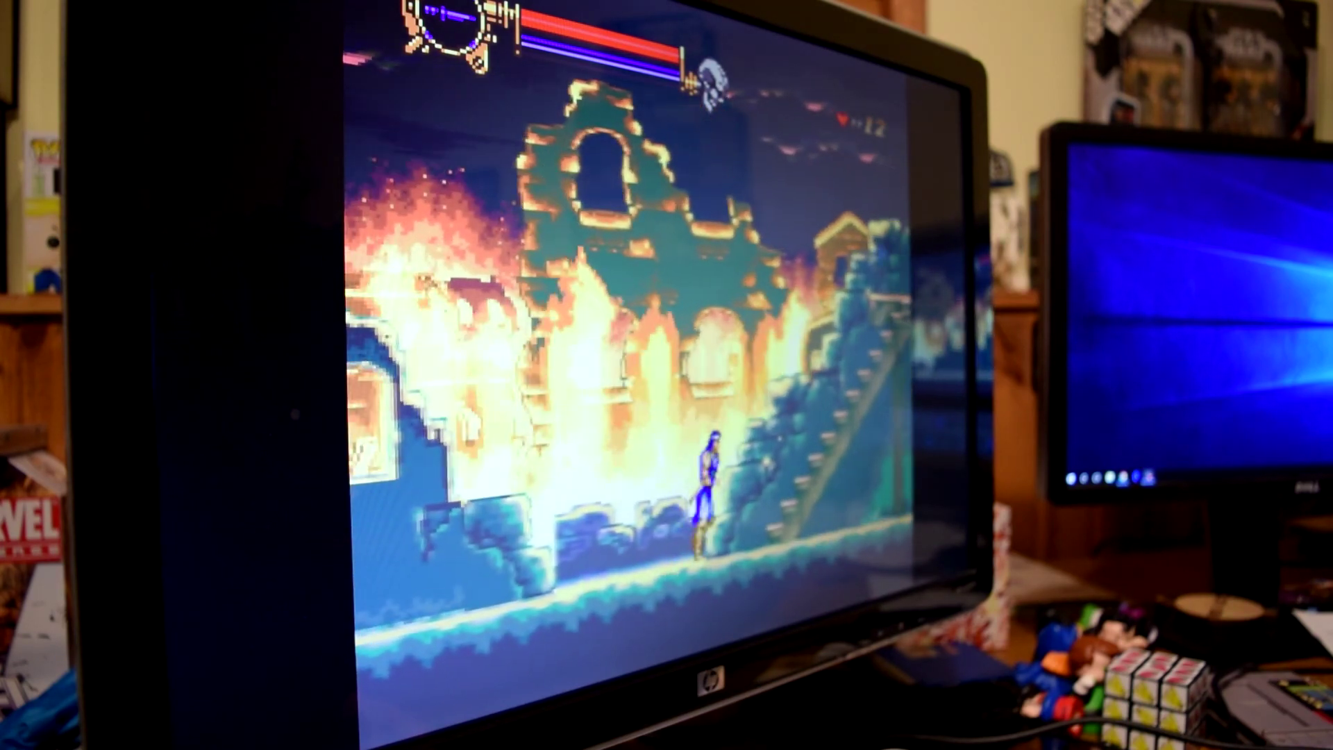
key(Up)
key(Right)
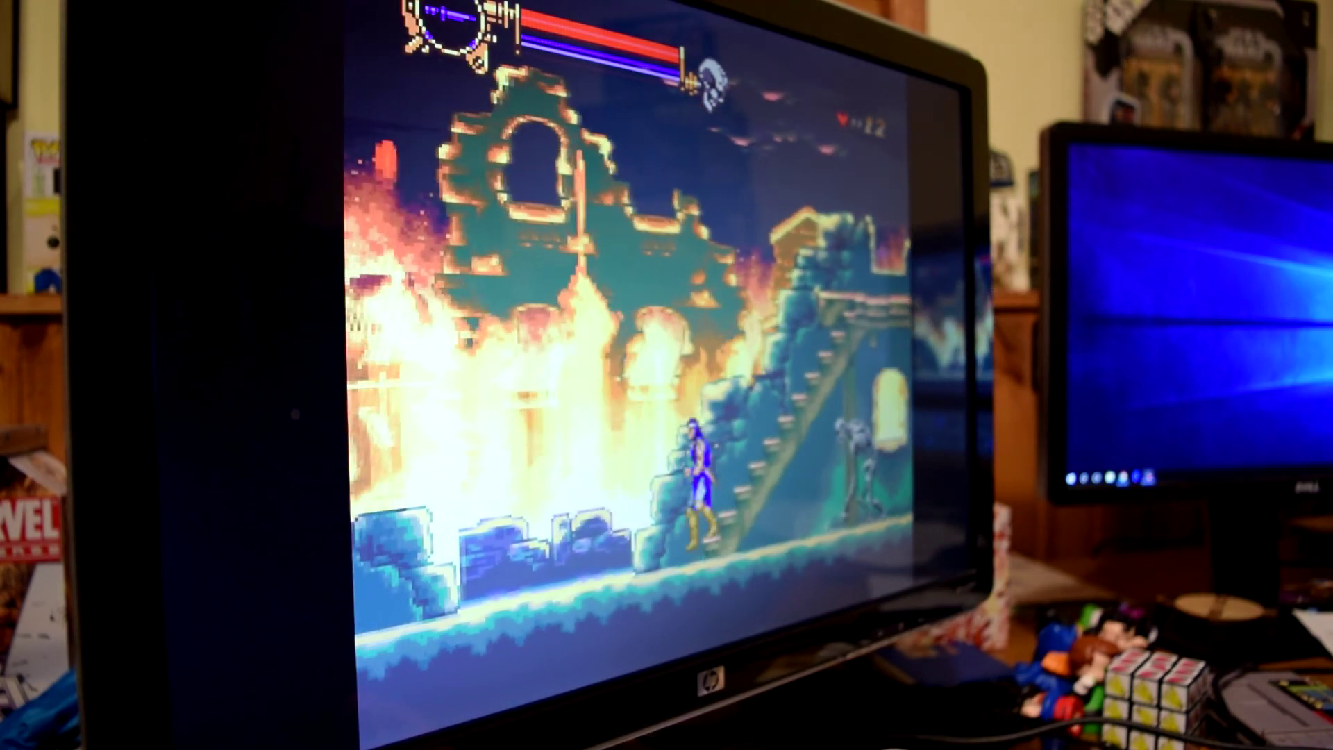
key(Right)
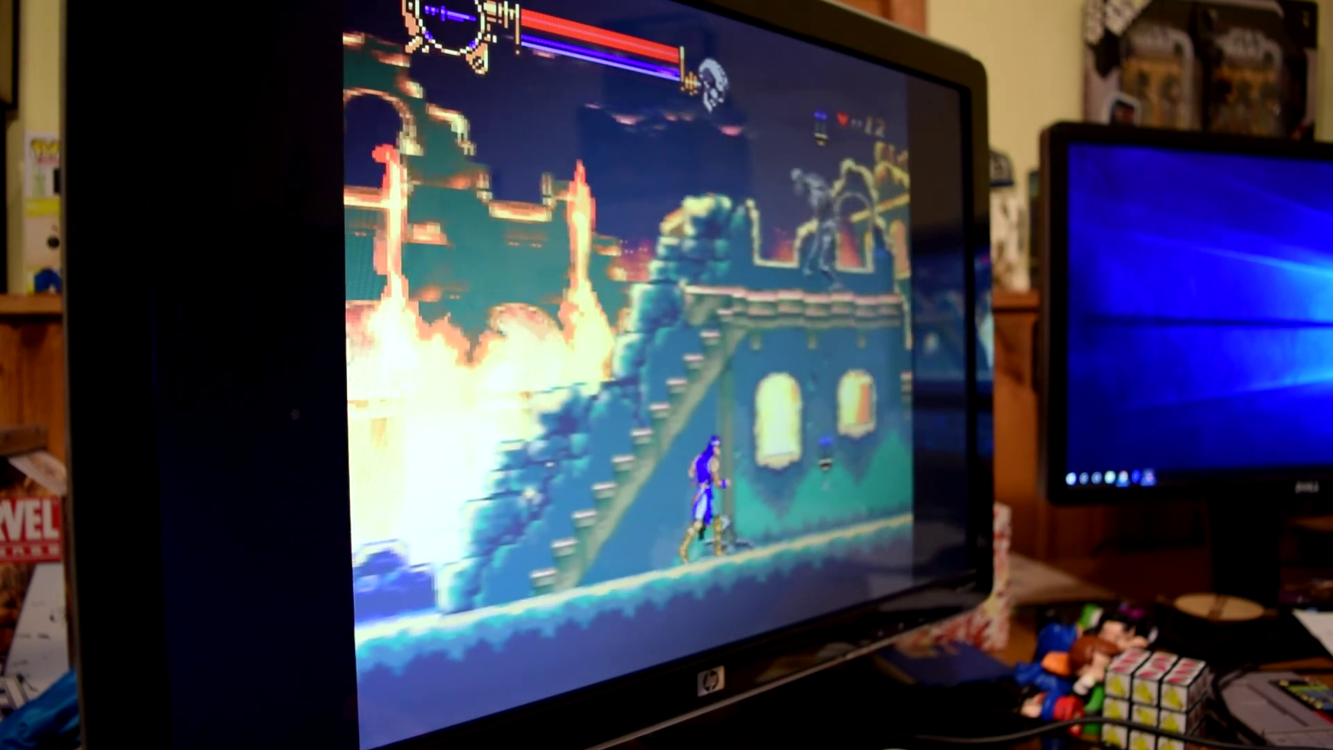